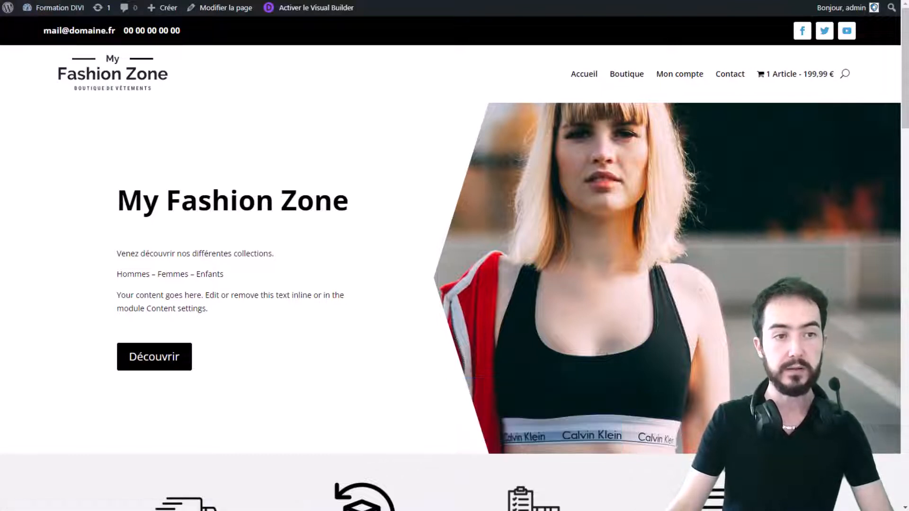
Open the default website template's global header layout for editing in Divi's Theme Builder
left_click(203, 0)
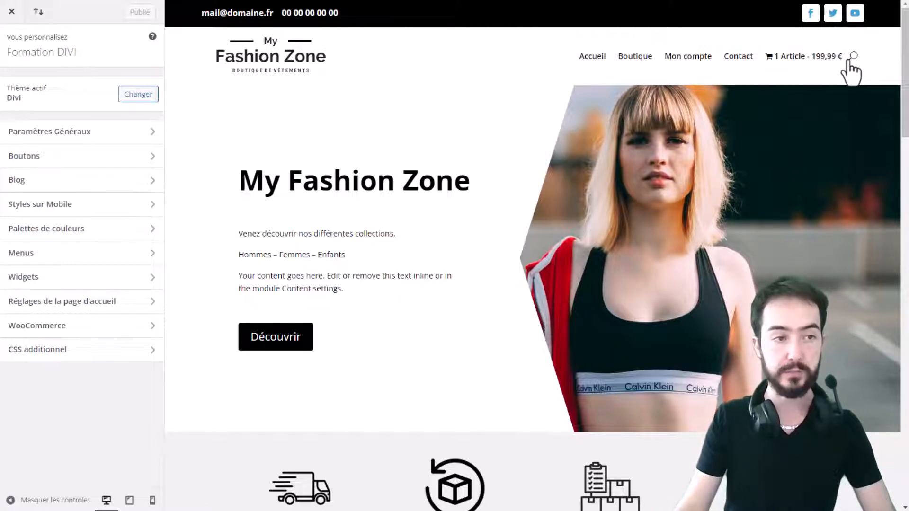
left_click(269, 111)
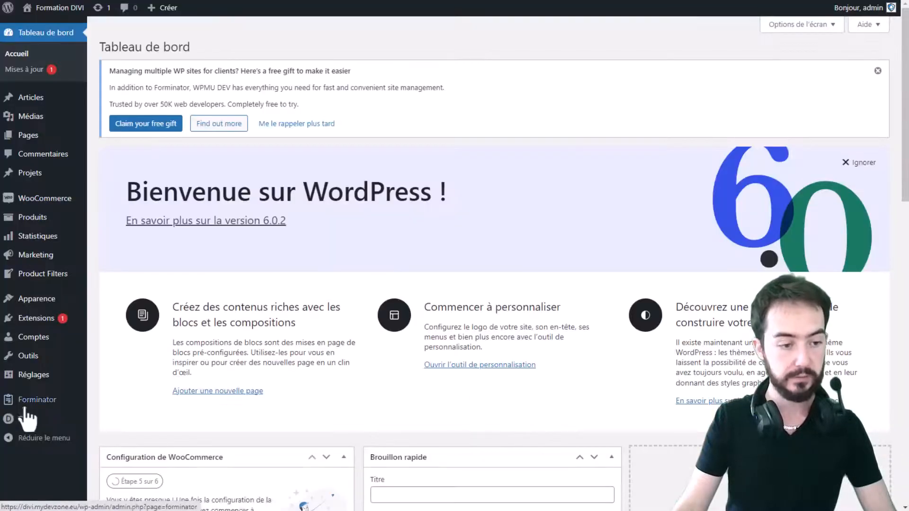
mouse_move(26, 419)
left_click(144, 406)
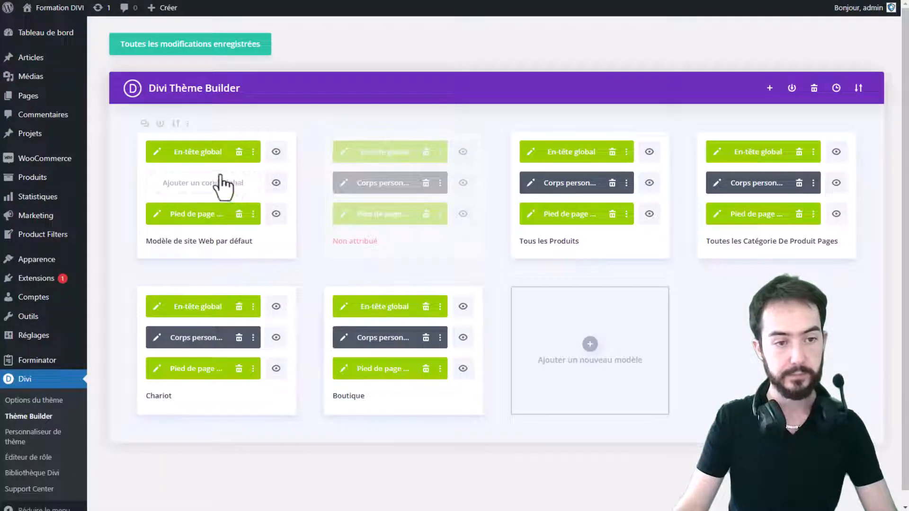
left_click(157, 152)
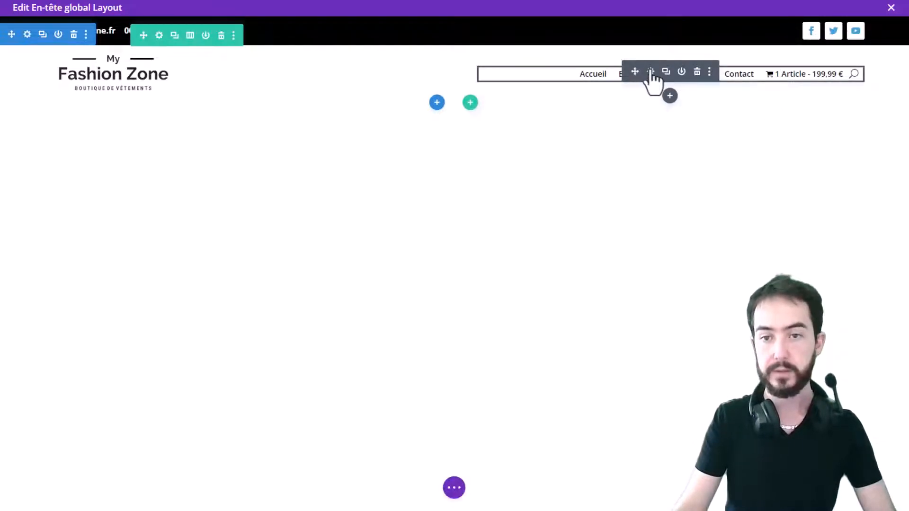
Review the header menu module's display settings for the cart and search icons
left_click(651, 72)
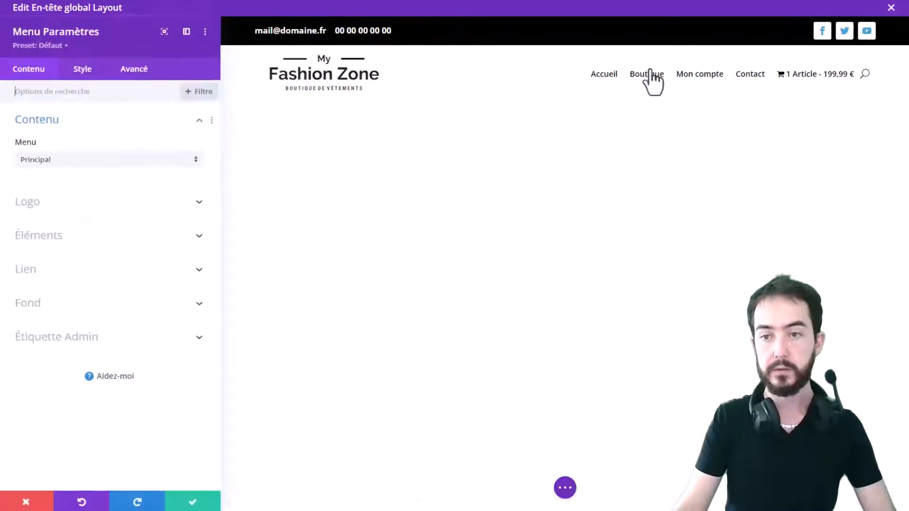
left_click(81, 237)
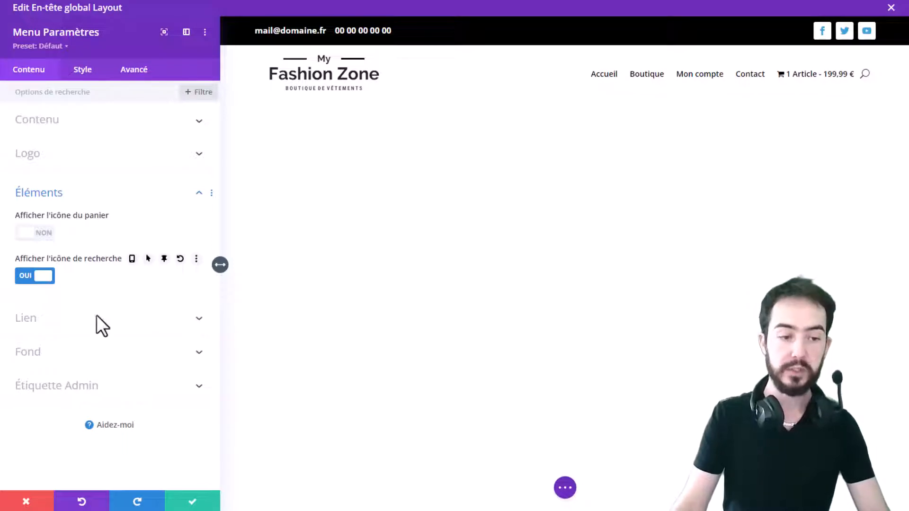
left_click(195, 502)
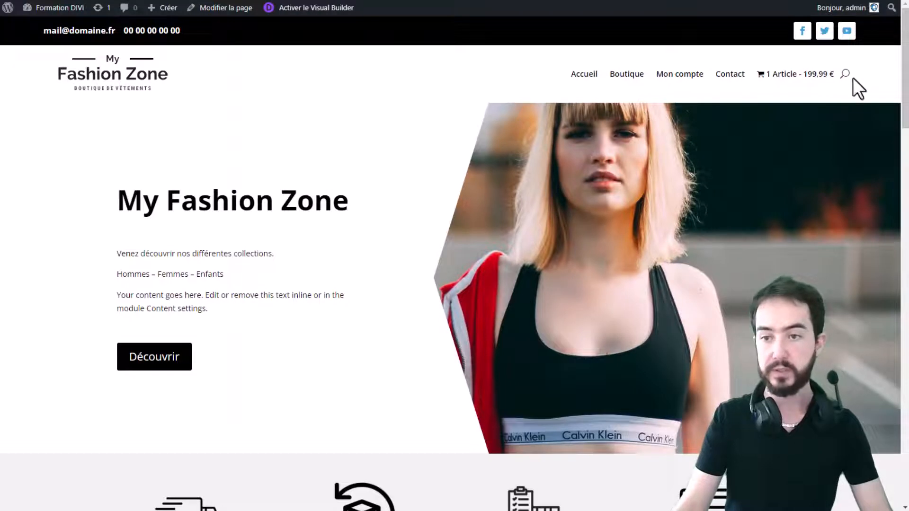
Search the live site for "chaussures" using the search icon in the header menu
left_click(846, 75)
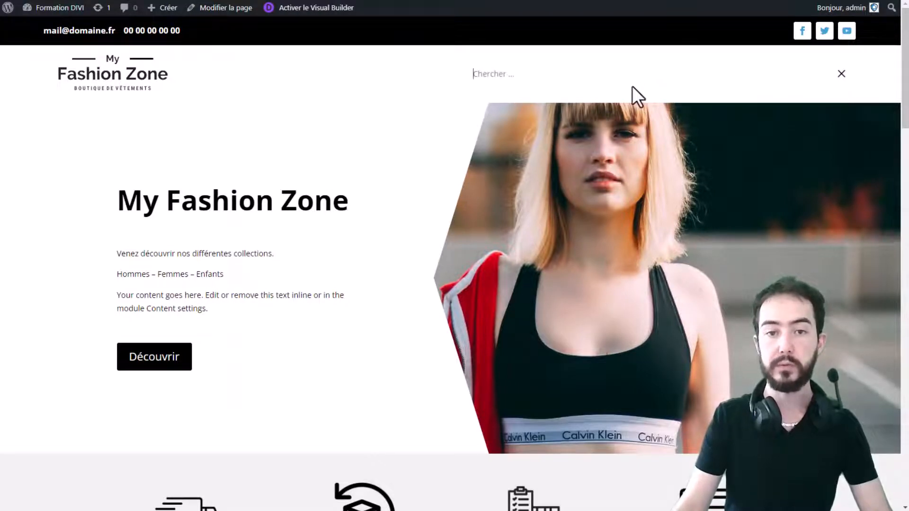
type("chaussures")
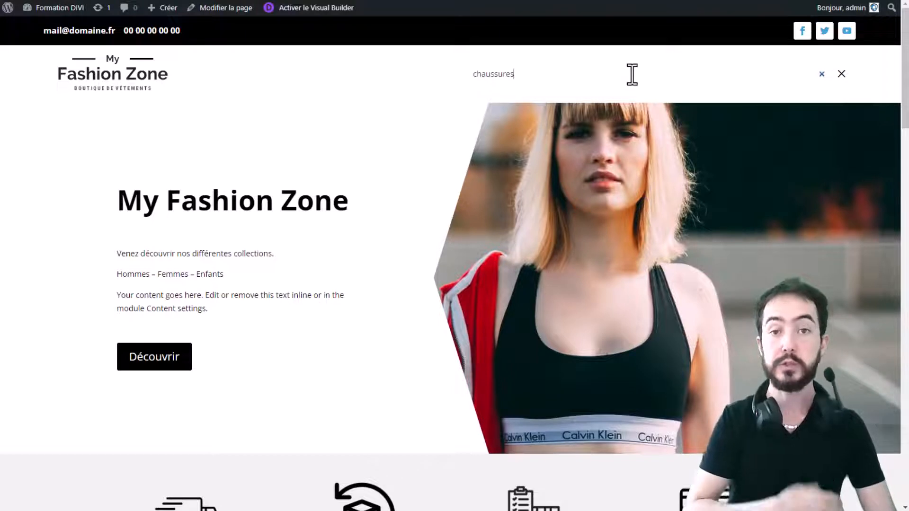
key("Return")
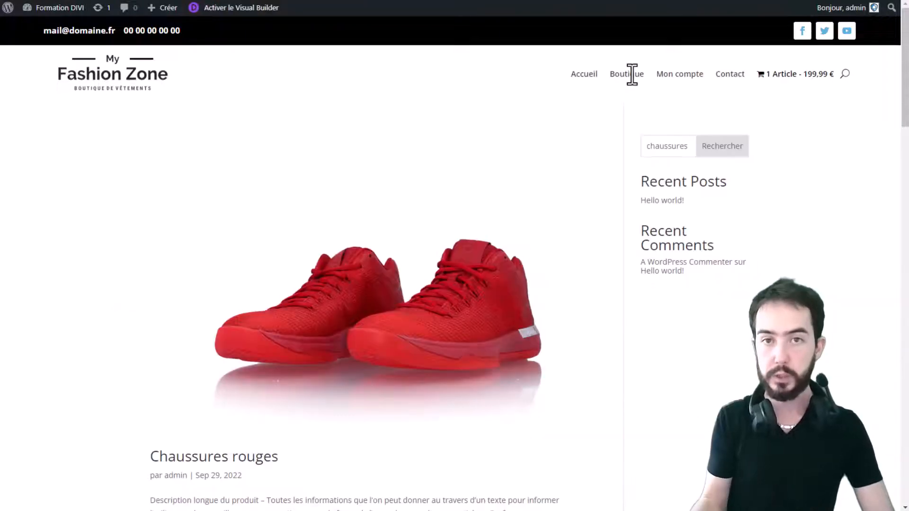
Examine the search results for "chaussures", comparing the product entries with the Accueil page entry
scroll(432, 189, "down", 2)
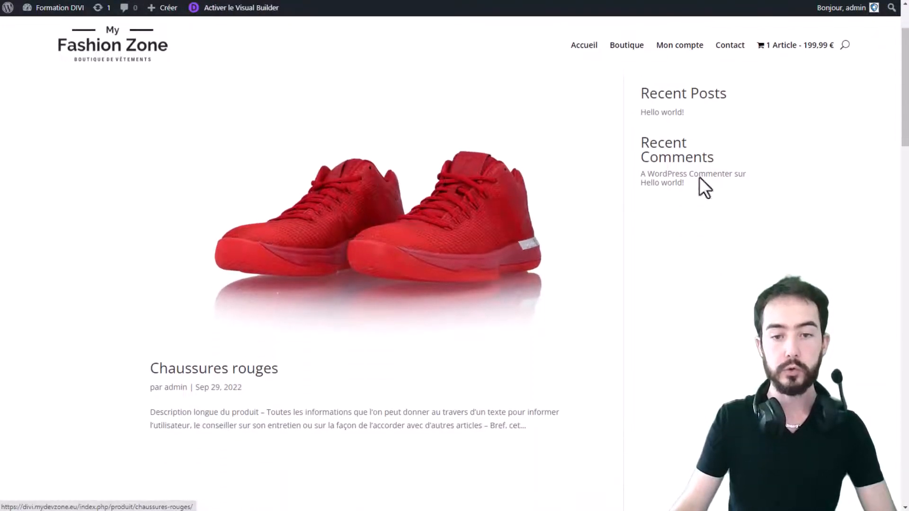
scroll(463, 237, "up", 1)
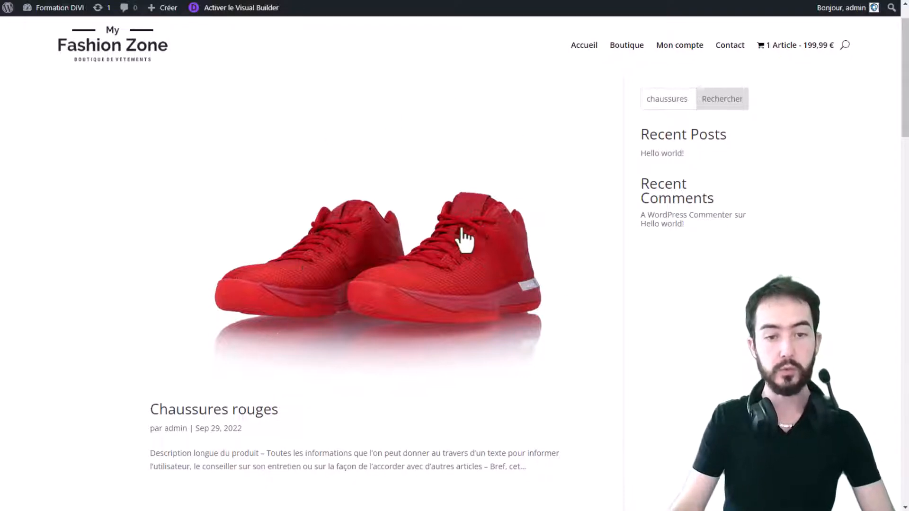
scroll(416, 227, "down", 3)
scroll(360, 166, "down", 15)
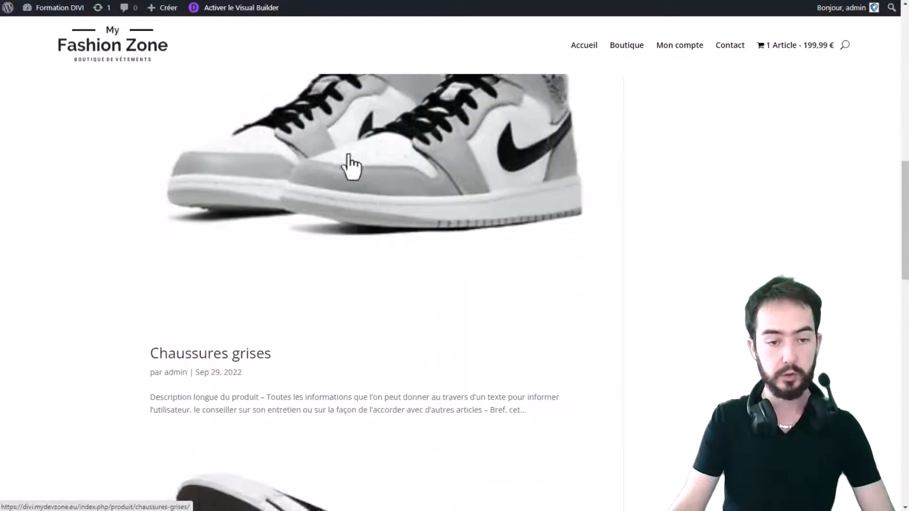
scroll(338, 122, "down", 4)
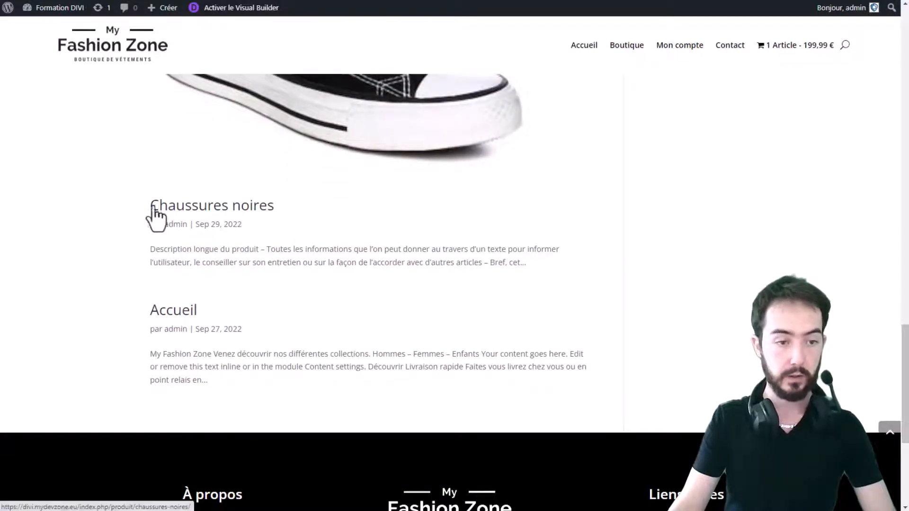
left_click_drag(144, 209, 461, 265)
left_click(144, 306)
left_click_drag(138, 309, 166, 310)
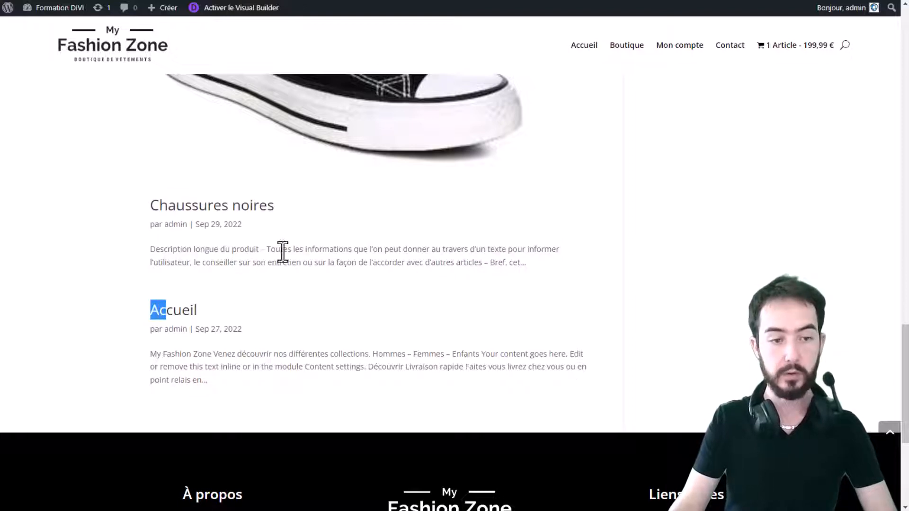
left_click_drag(291, 263, 197, 169)
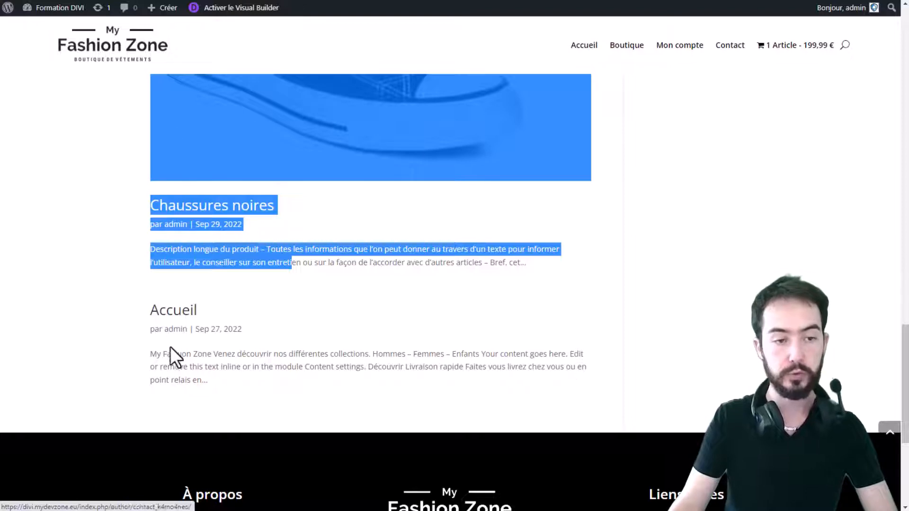
left_click(135, 310)
left_click_drag(135, 309, 263, 400)
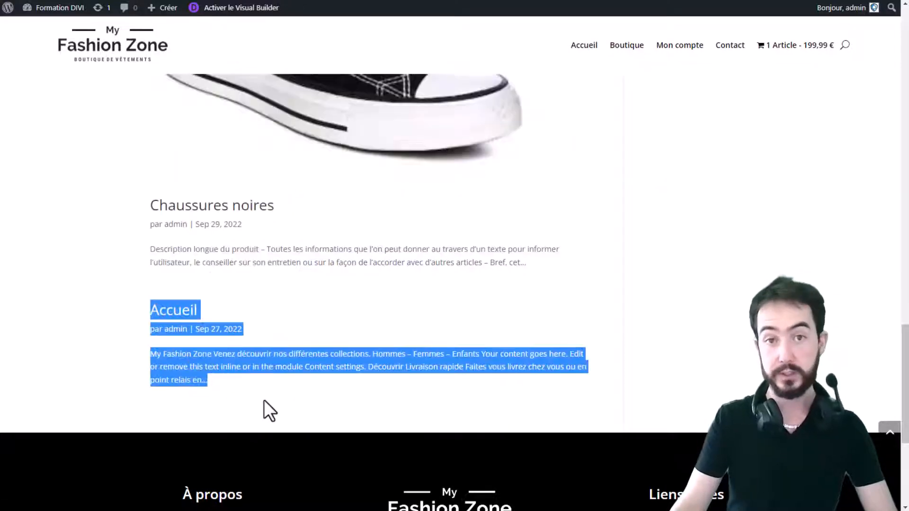
left_click(286, 384)
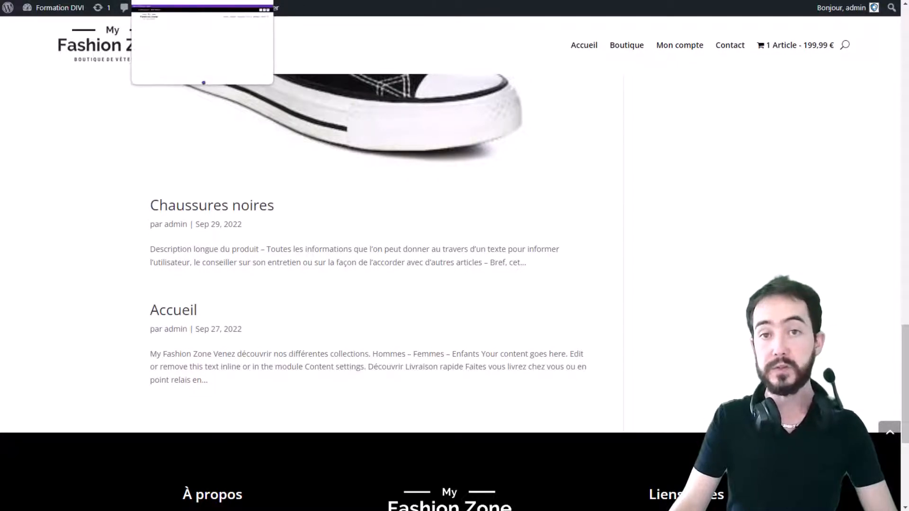
Insert a Chercher module beneath the menu in the global header and set its placeholder to "Chercher ..."
left_click(190, 1)
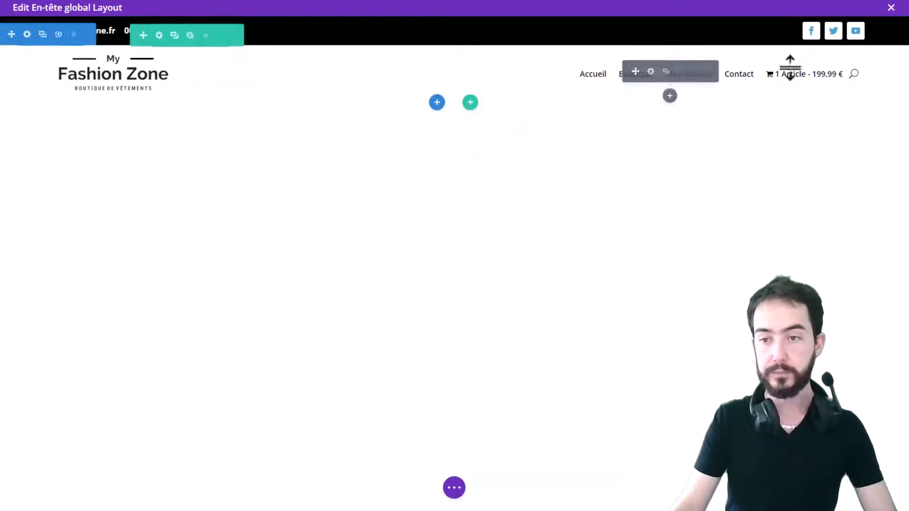
left_click(669, 96)
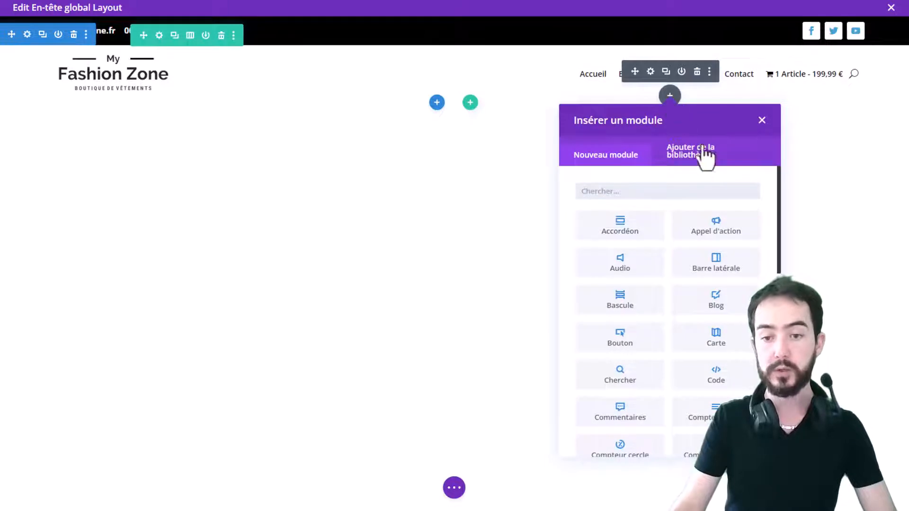
left_click(604, 385)
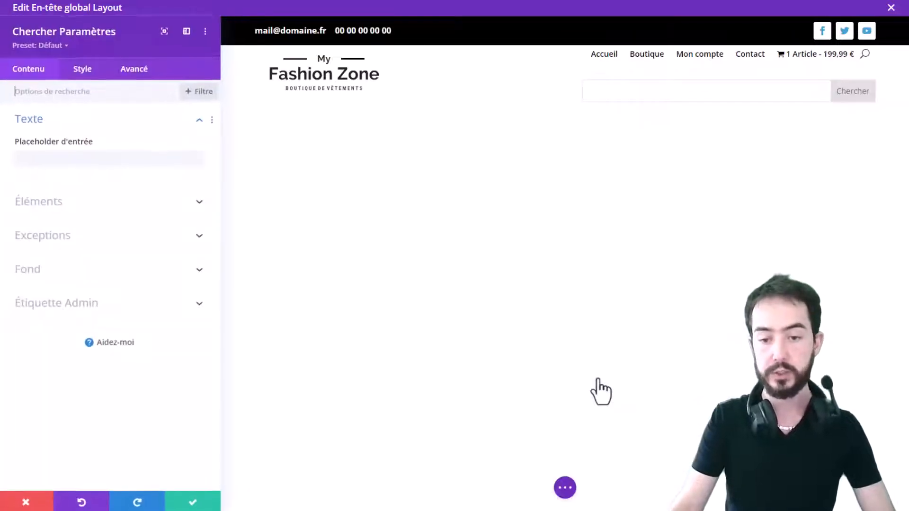
left_click(76, 159)
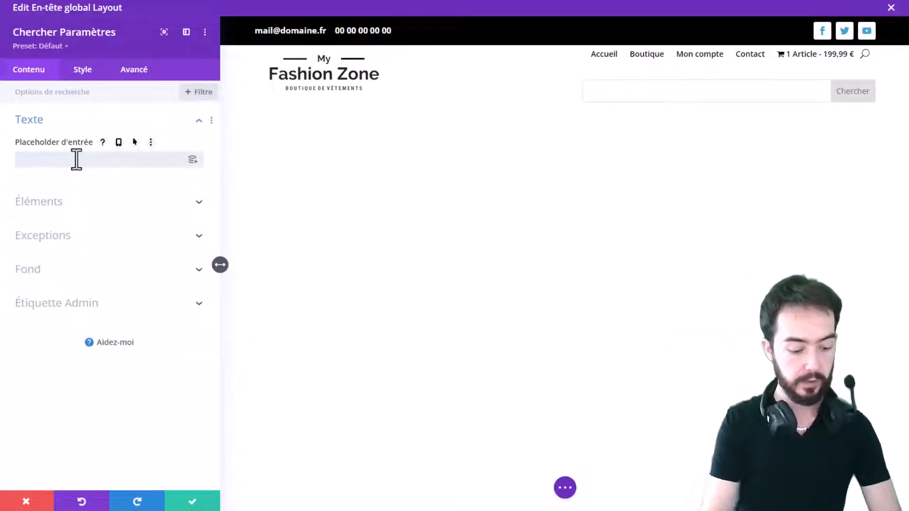
type("Chercher ...")
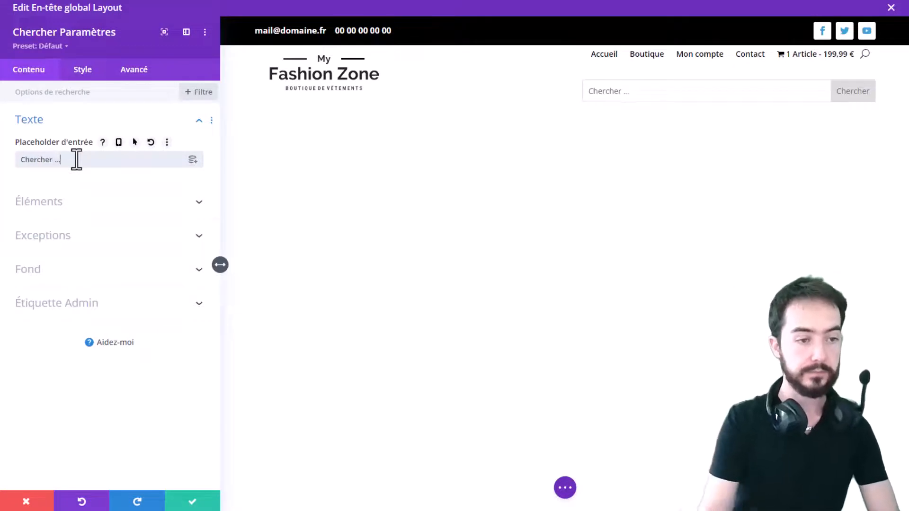
Review the search module's button and exclusion options, accept its settings and save the header layout
left_click(84, 199)
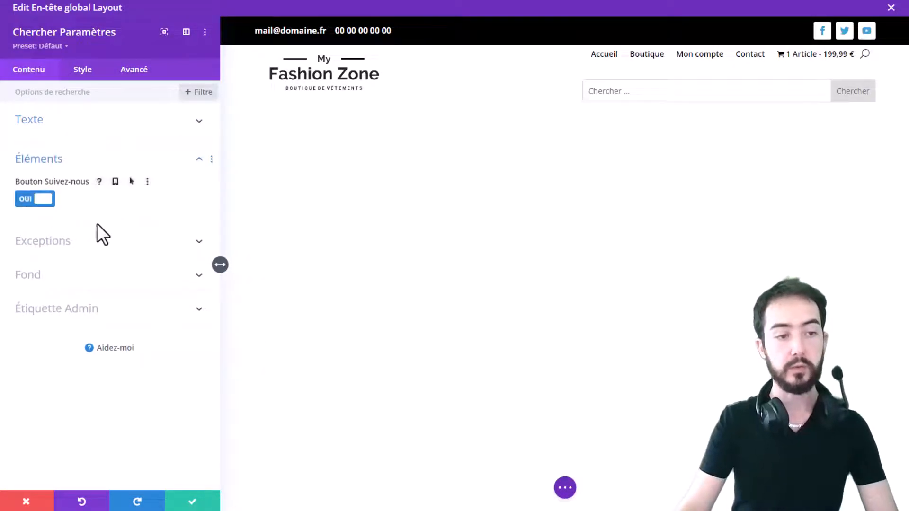
left_click(100, 242)
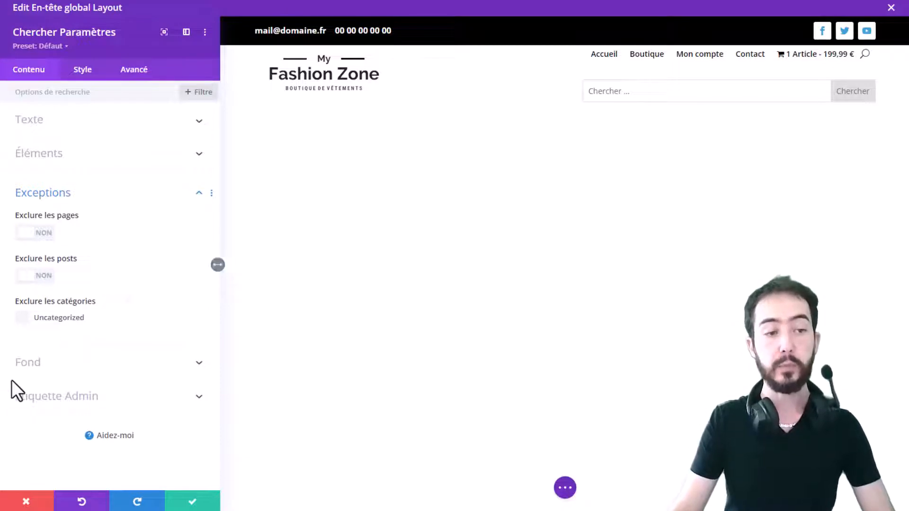
left_click(171, 501)
left_click(459, 490)
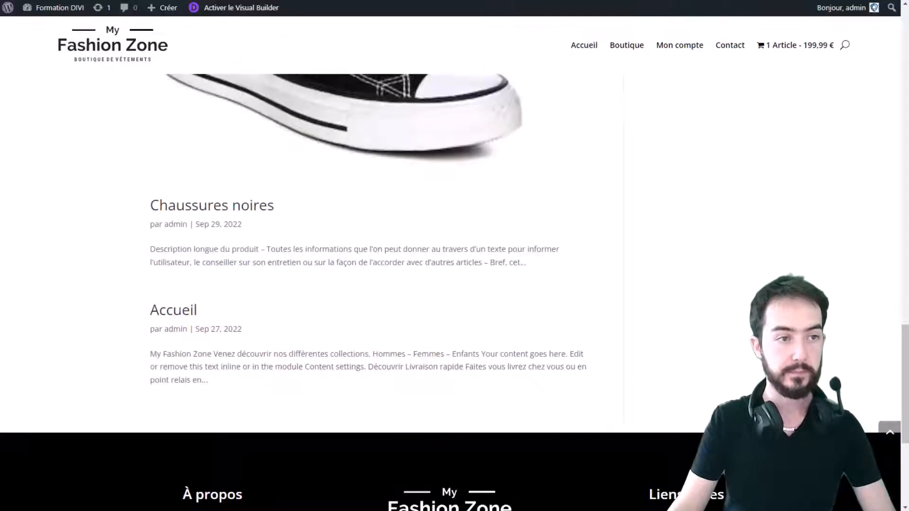
Search the live site for "chaussures" with the header's new search field and examine the listed results
left_click(845, 45)
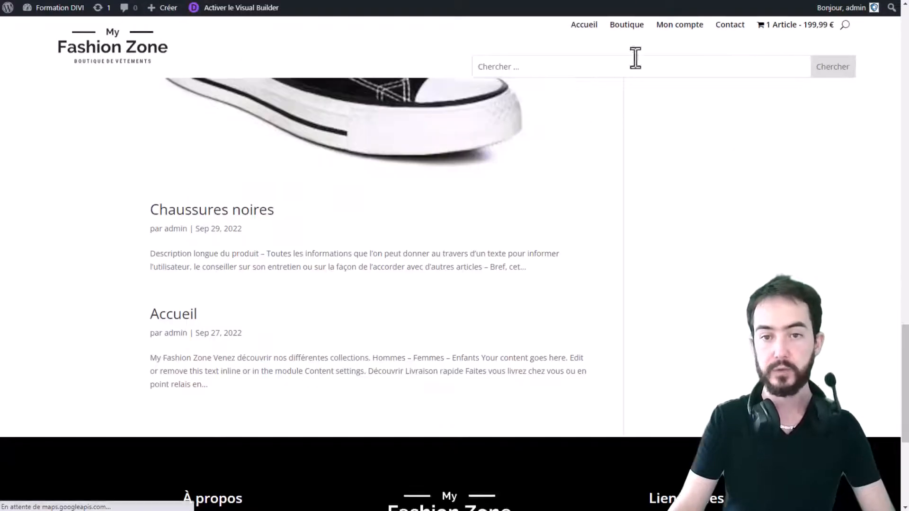
left_click(663, 62)
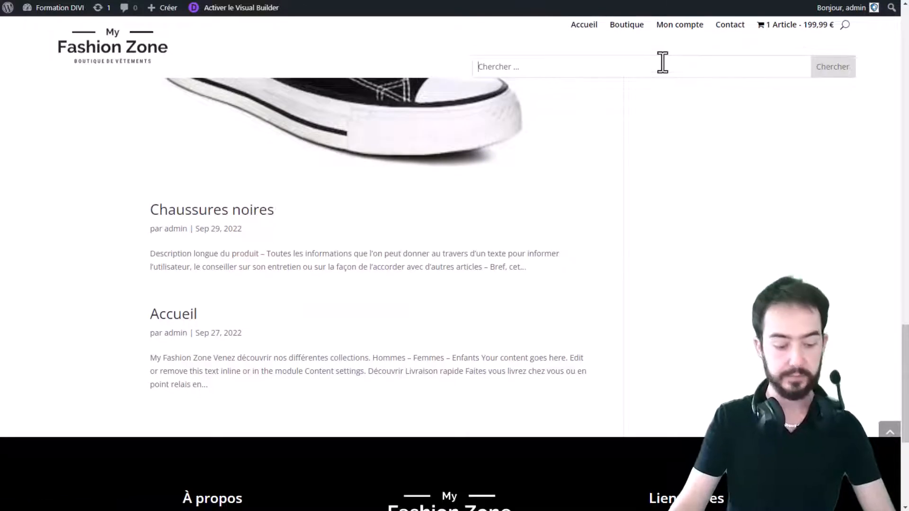
type("chaussures")
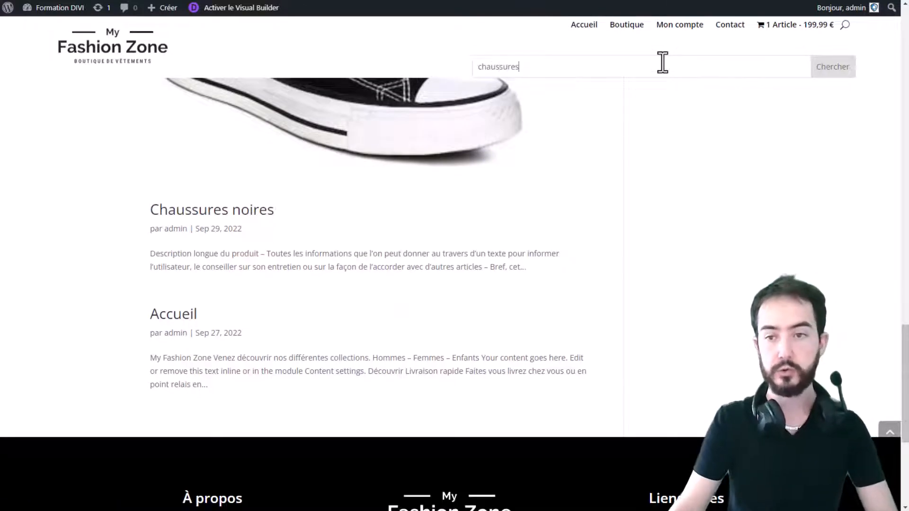
left_click(816, 70)
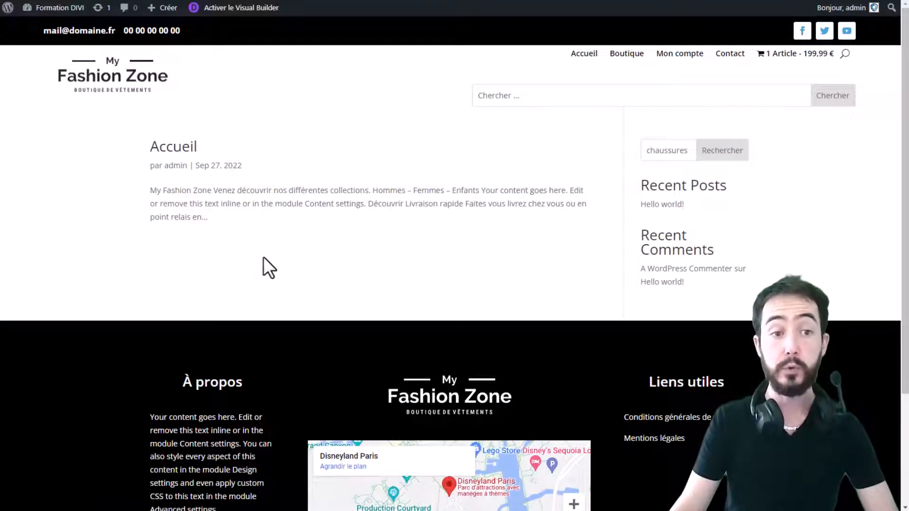
left_click_drag(263, 256, 143, 125)
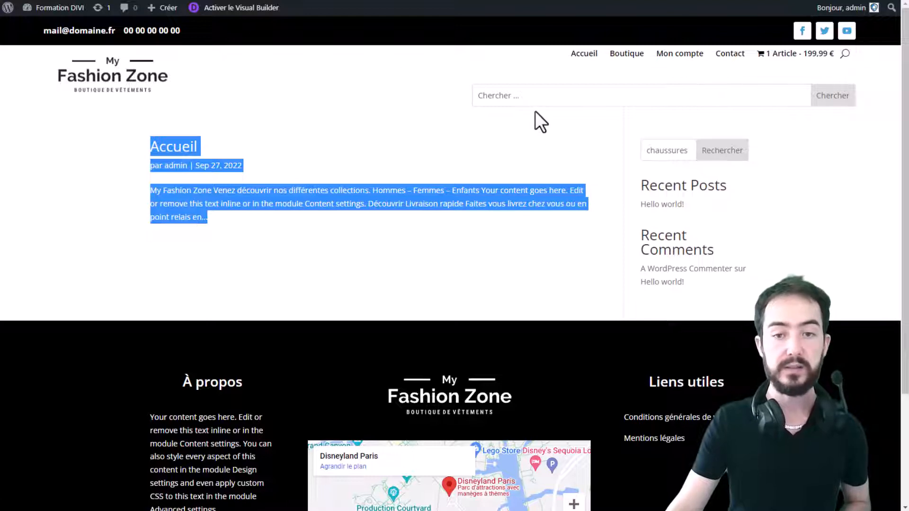
left_click(670, 152)
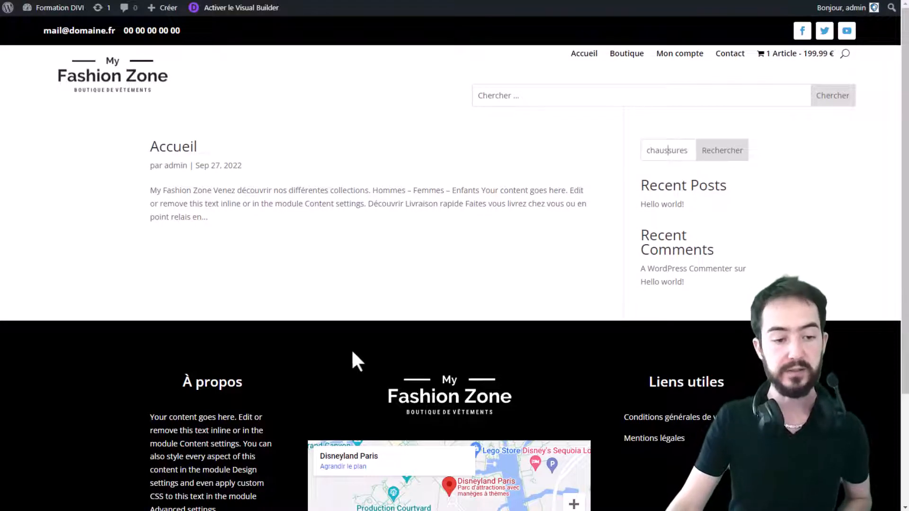
scroll(355, 361, "down", 2)
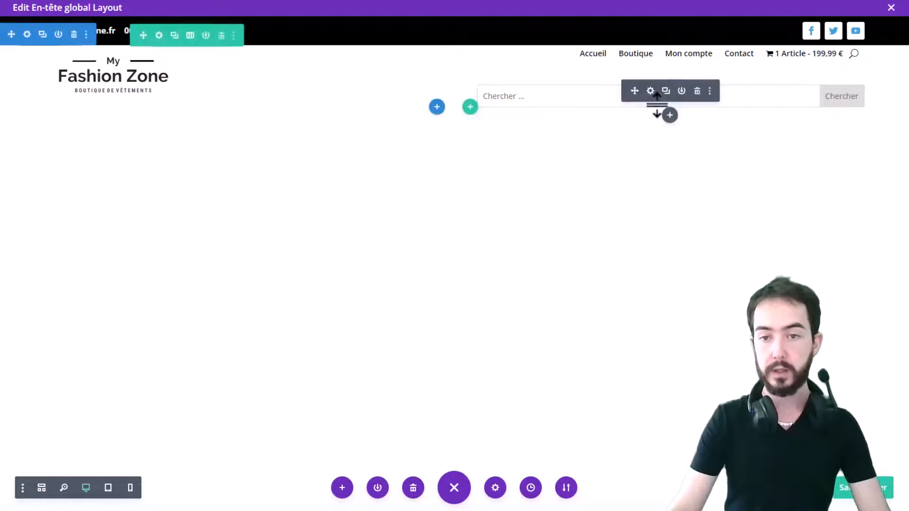
Insert a Barre latérale module beneath the search module in the global header, set its widget zone to Zone Pied de page #1 and save
left_click(669, 112)
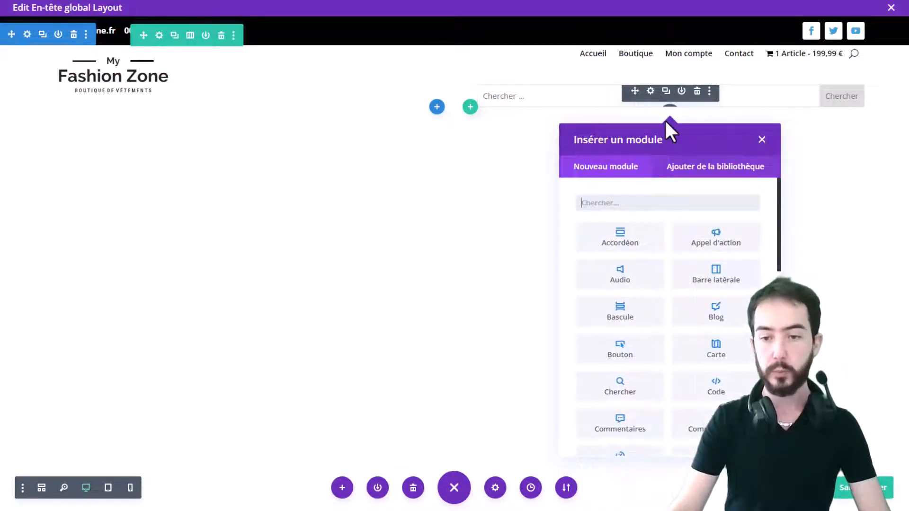
left_click(727, 284)
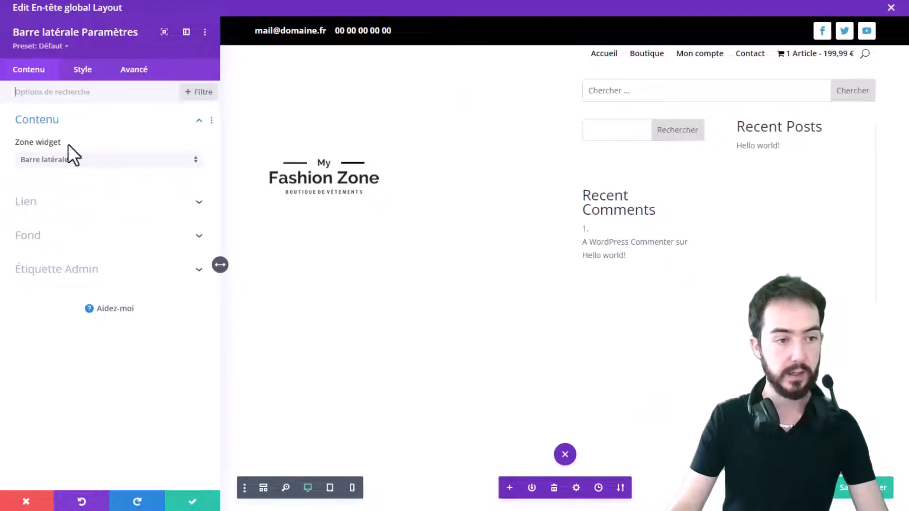
left_click(55, 160)
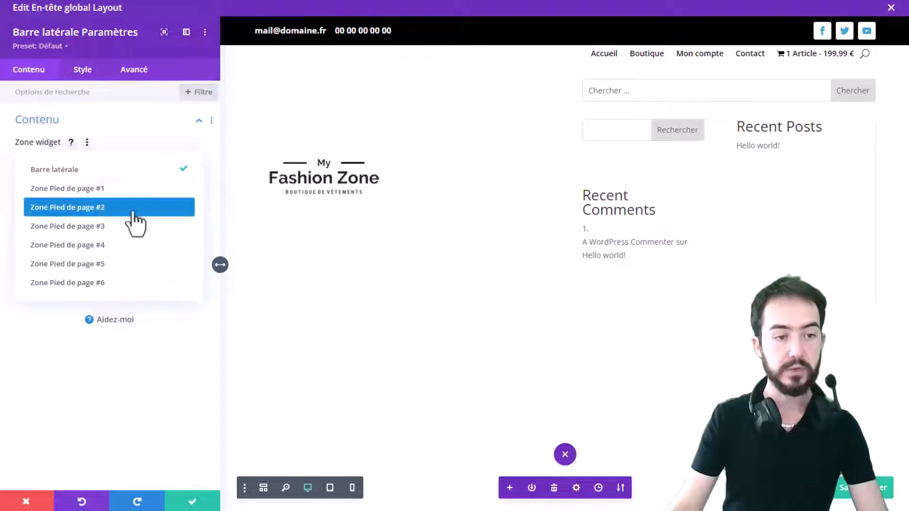
left_click(108, 194)
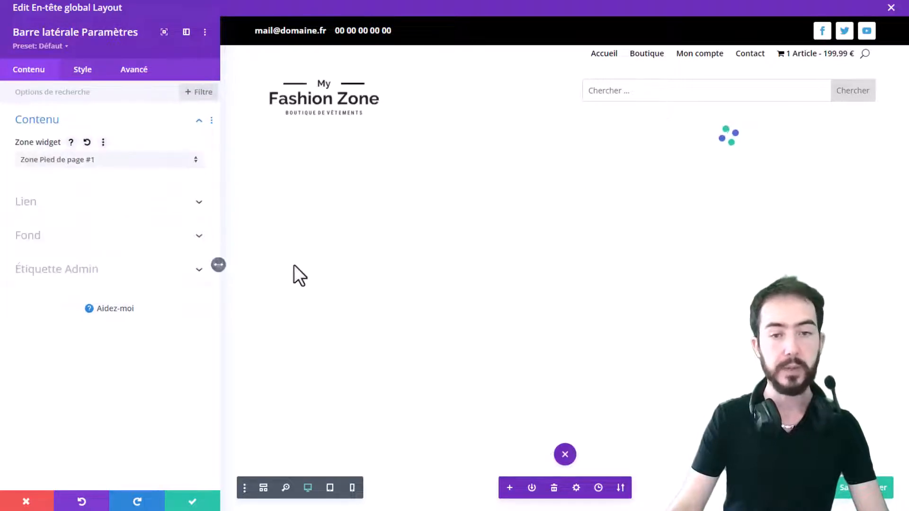
left_click(185, 502)
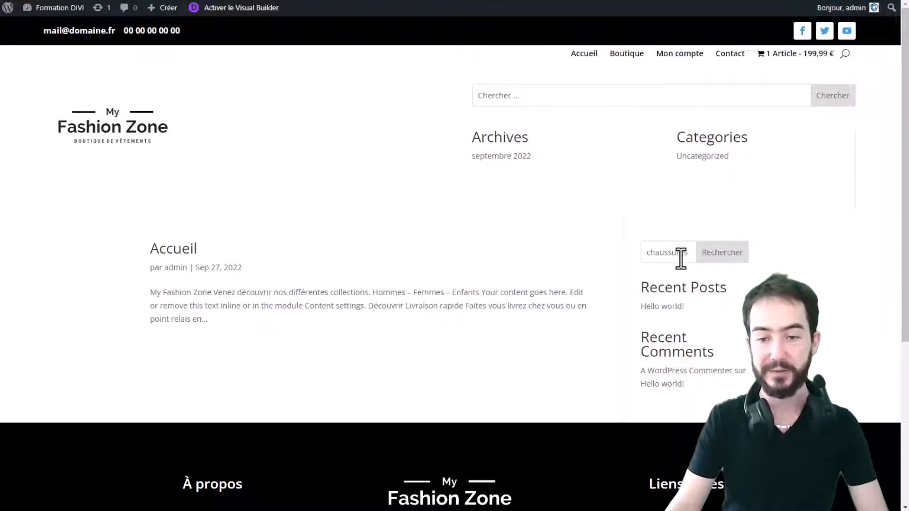
In the WordPress widget areas, add a Rechercher un produit block to Zone Pied de page #1
left_click(63, 11)
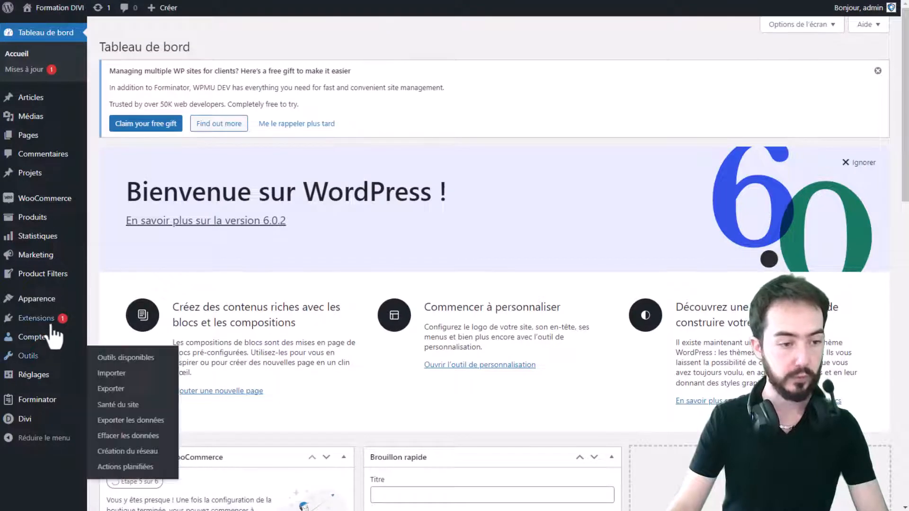
mouse_move(42, 303)
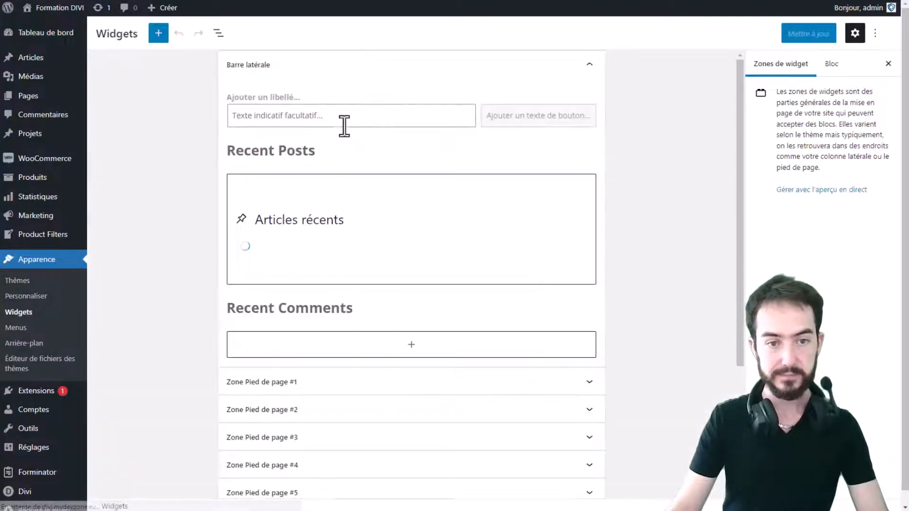
scroll(467, 246, "down", 4)
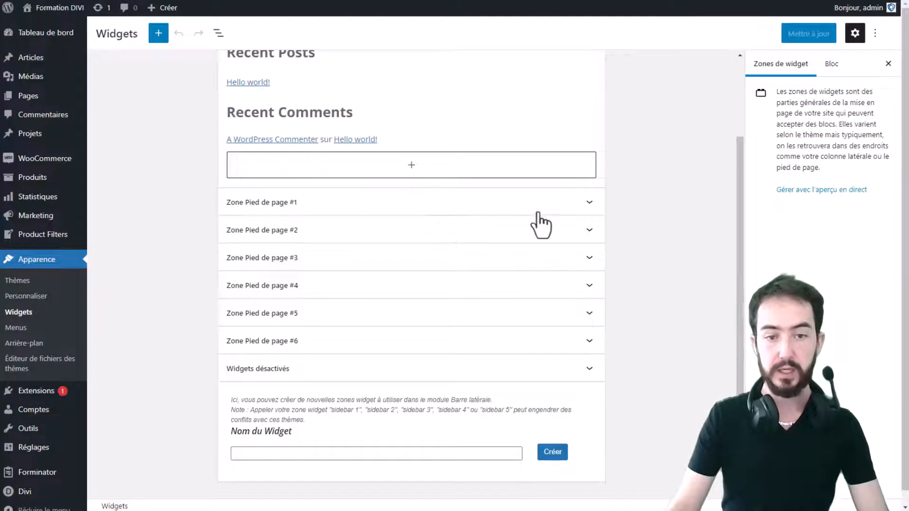
left_click(561, 205)
scroll(469, 204, "down", 2)
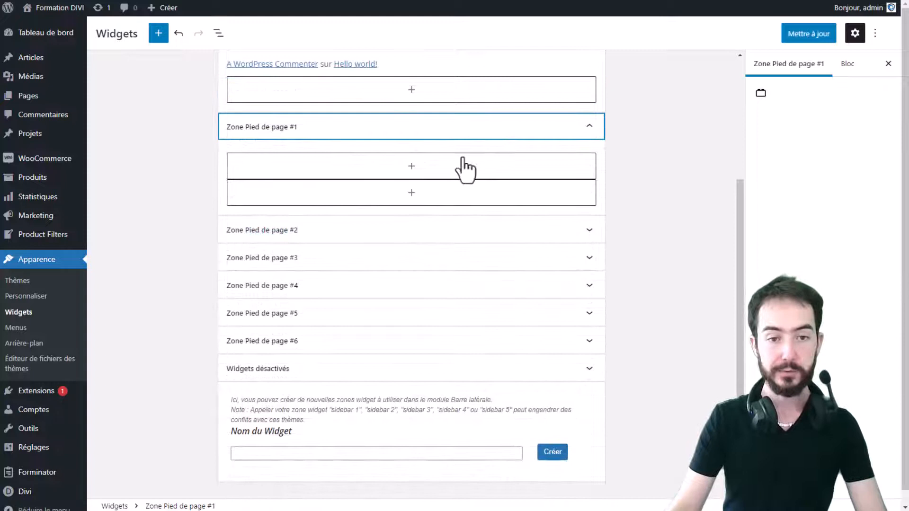
left_click(425, 174)
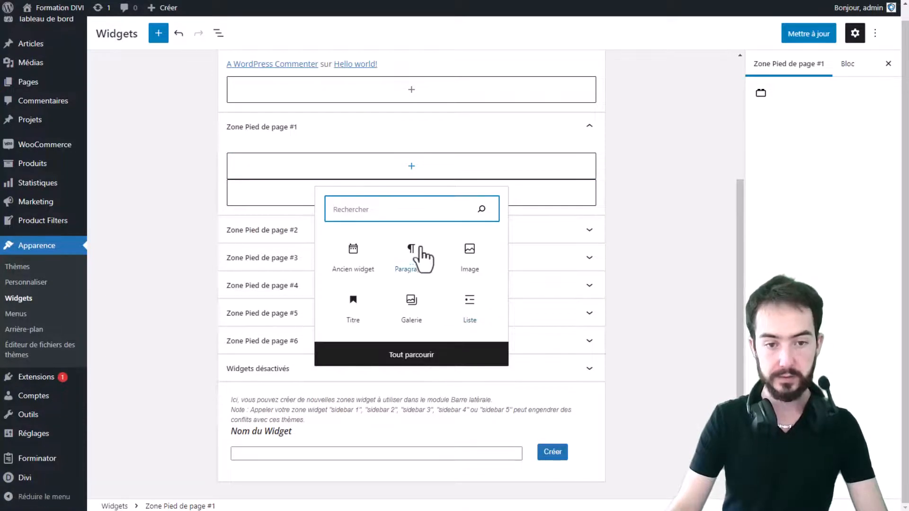
type("rech")
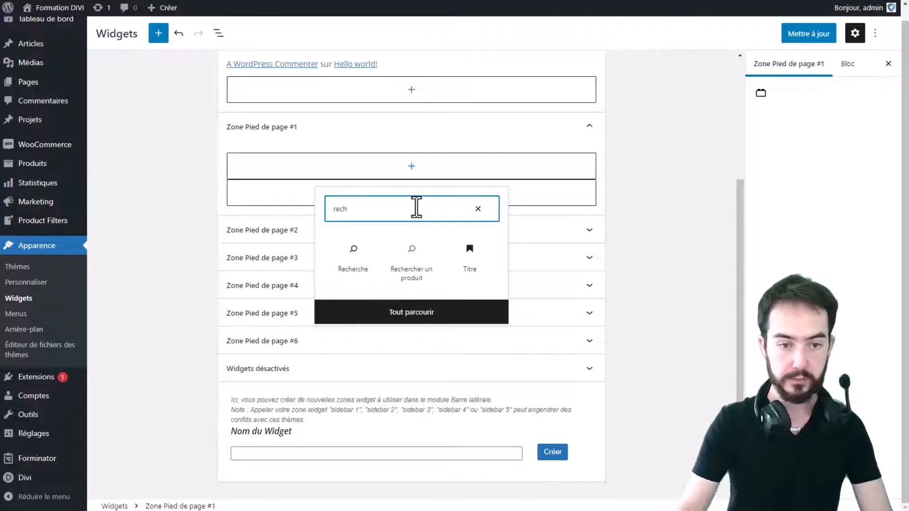
left_click(420, 282)
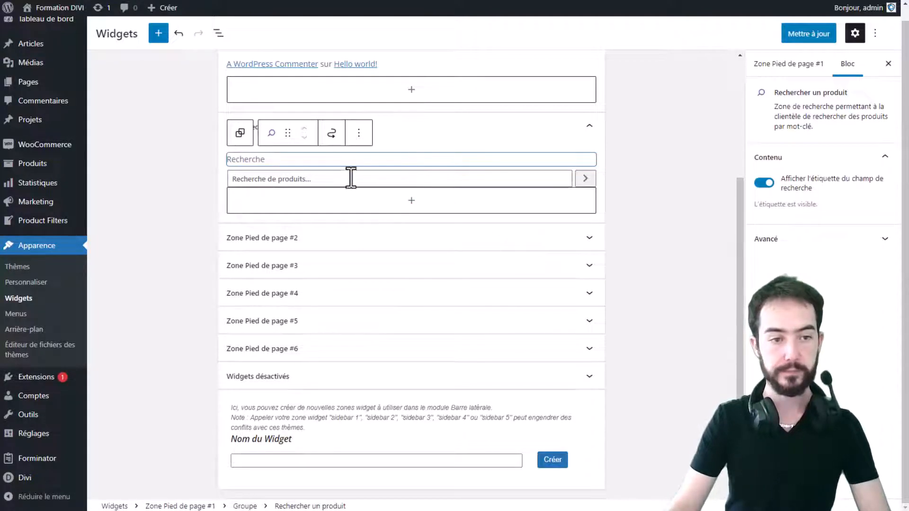
Review the product search block's label, placeholder and submit button, and save the widget areas
left_click(284, 161)
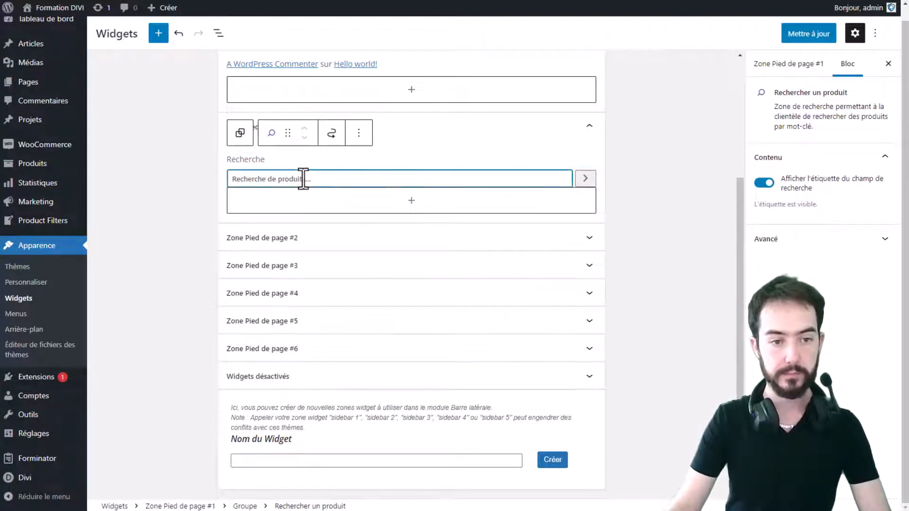
double_click(301, 160)
left_click(271, 161)
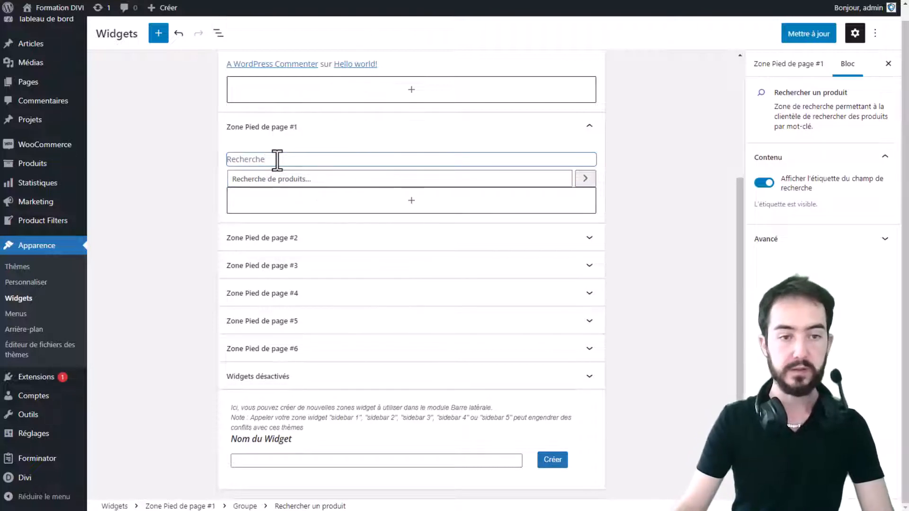
left_click(293, 179)
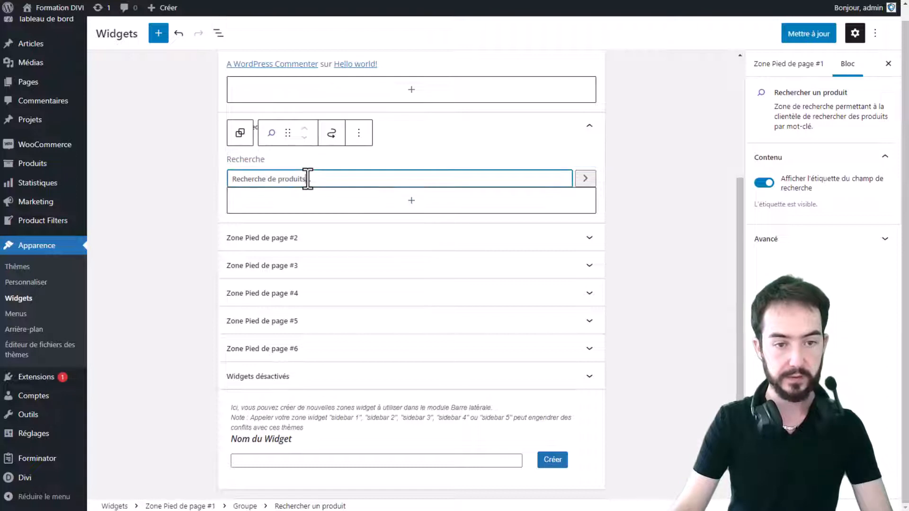
left_click(588, 181)
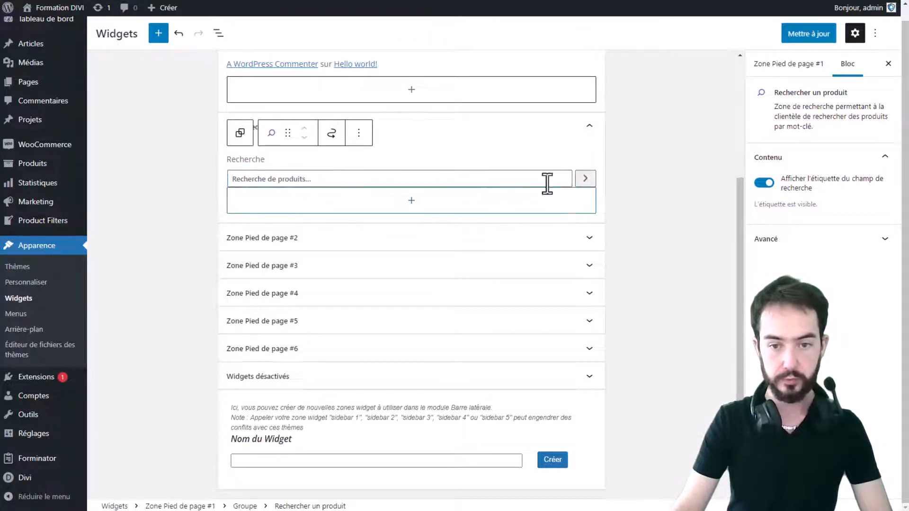
left_click(502, 185)
left_click(290, 181)
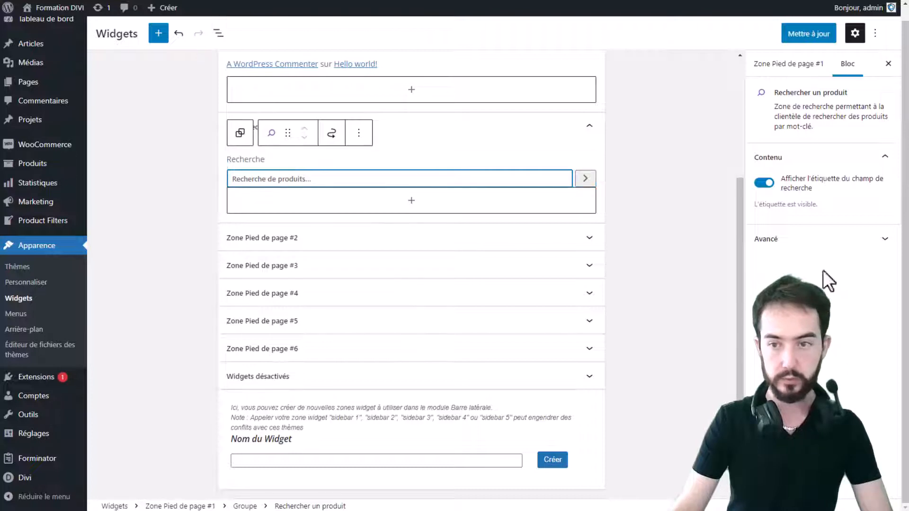
left_click(803, 40)
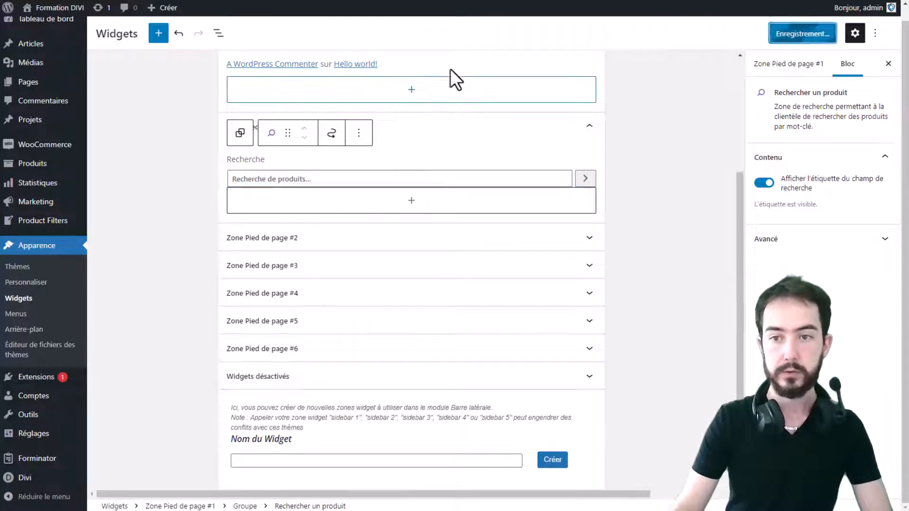
Reload the live site, search for "chaussures" with the header's product search field and examine the listed products
key("ctrl+Tab")
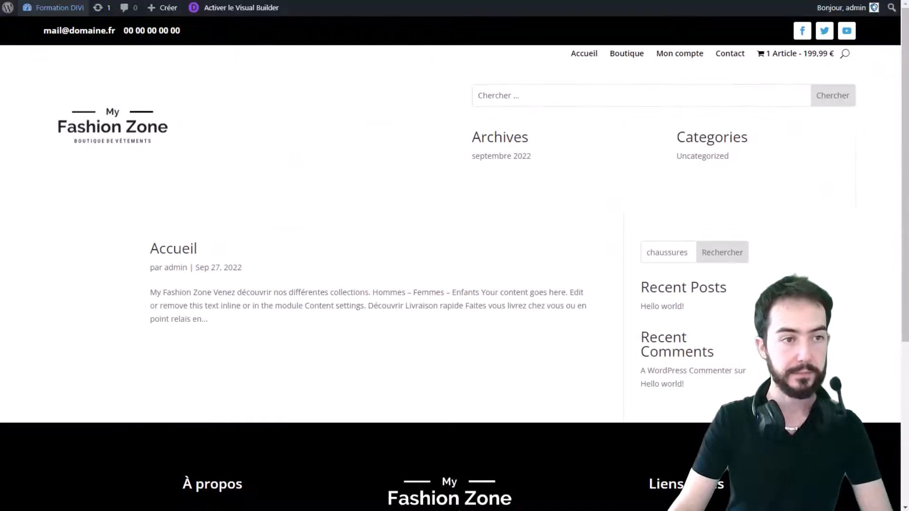
key("F5")
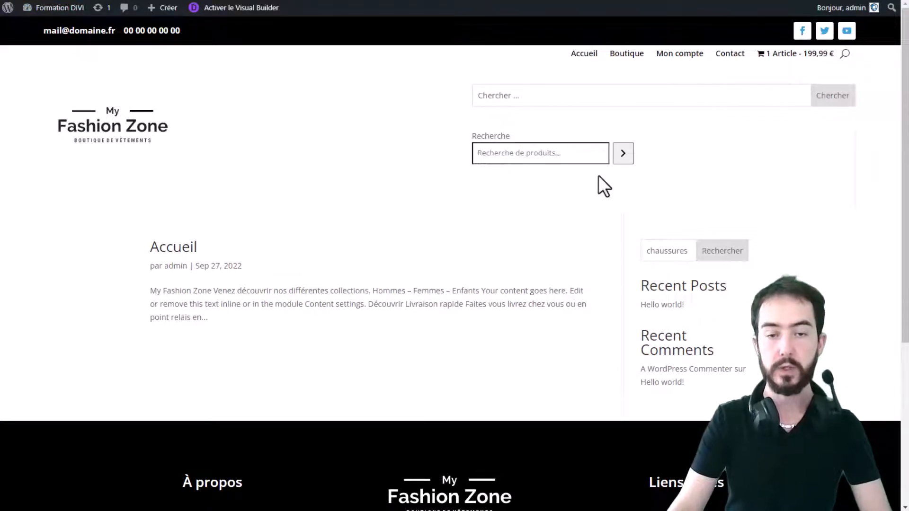
type("chaussures")
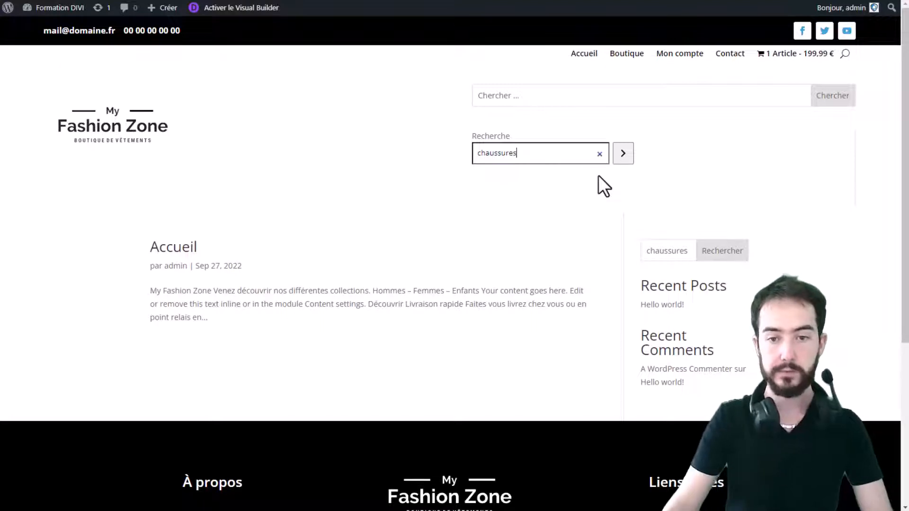
left_click(623, 153)
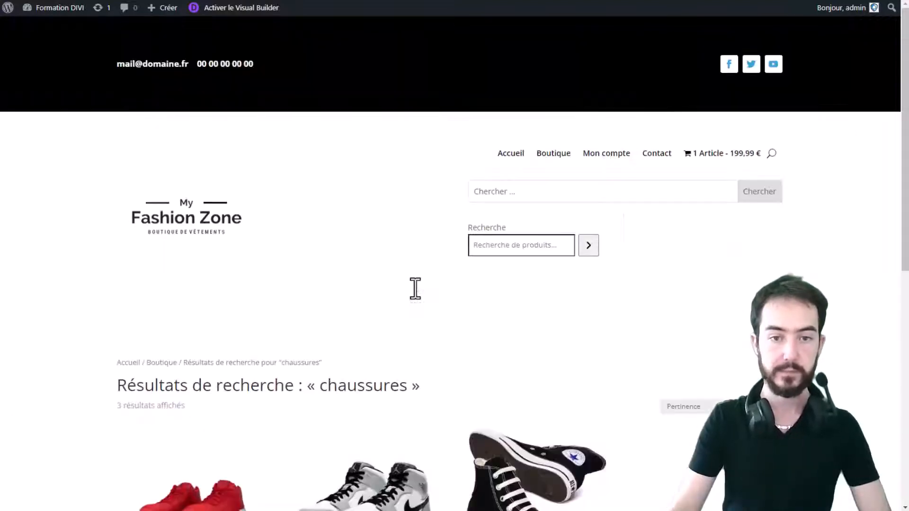
scroll(426, 266, "down", 2)
scroll(454, 256, "down", 3)
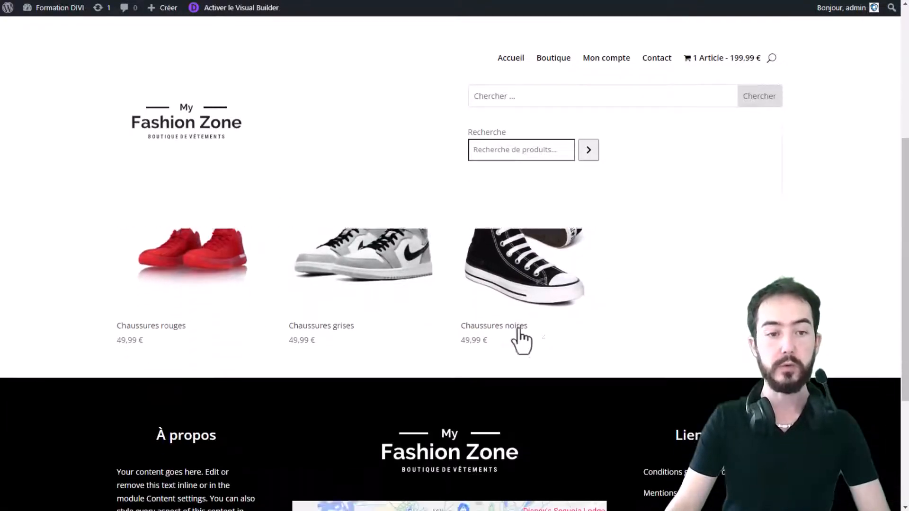
scroll(315, 330, "up", 4)
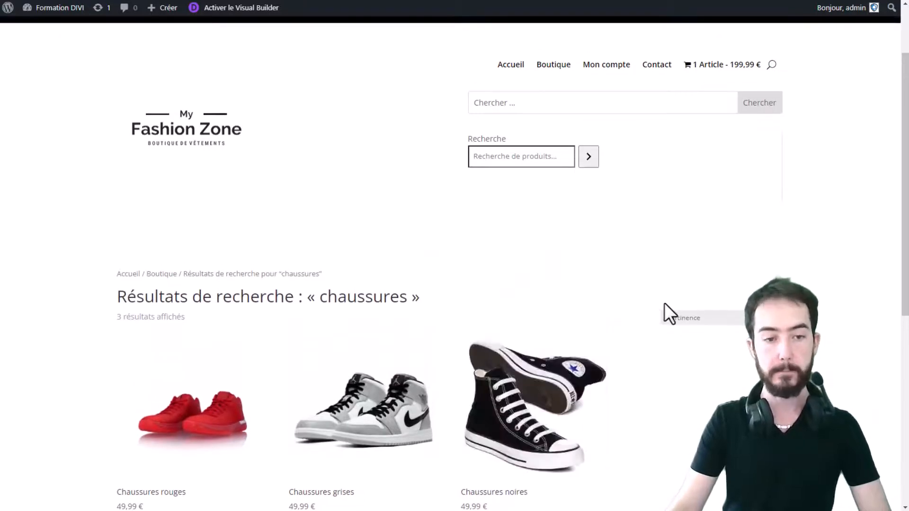
scroll(585, 303, "down", 1)
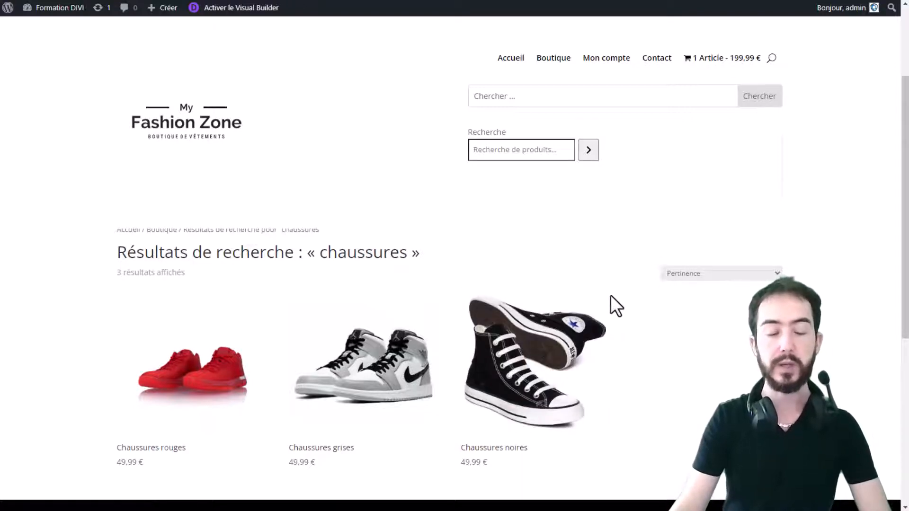
scroll(601, 290, "up", 3)
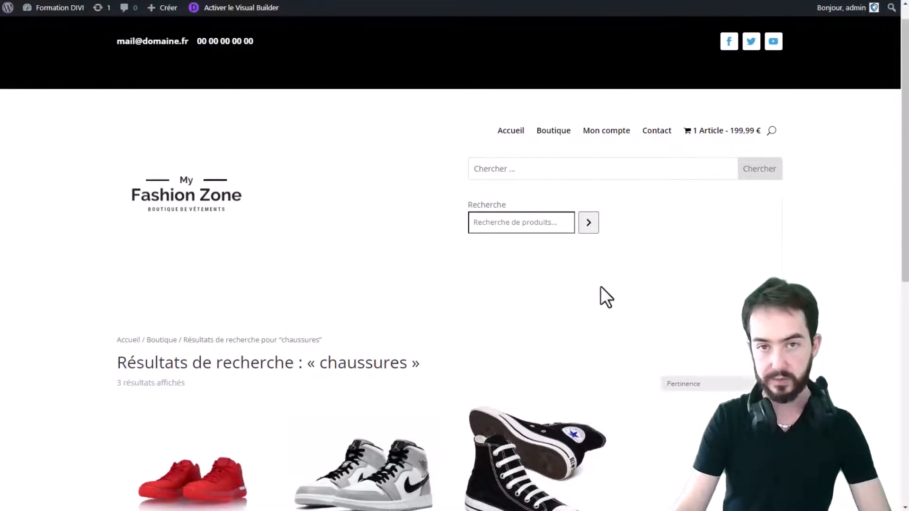
scroll(601, 287, "down", 3)
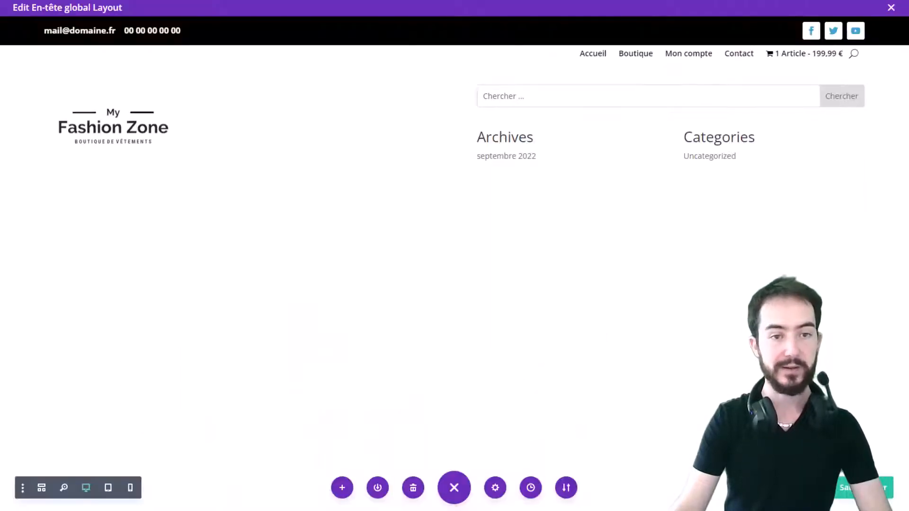
Delete the Barre latérale and Chercher modules from the global header layout
left_click(698, 156)
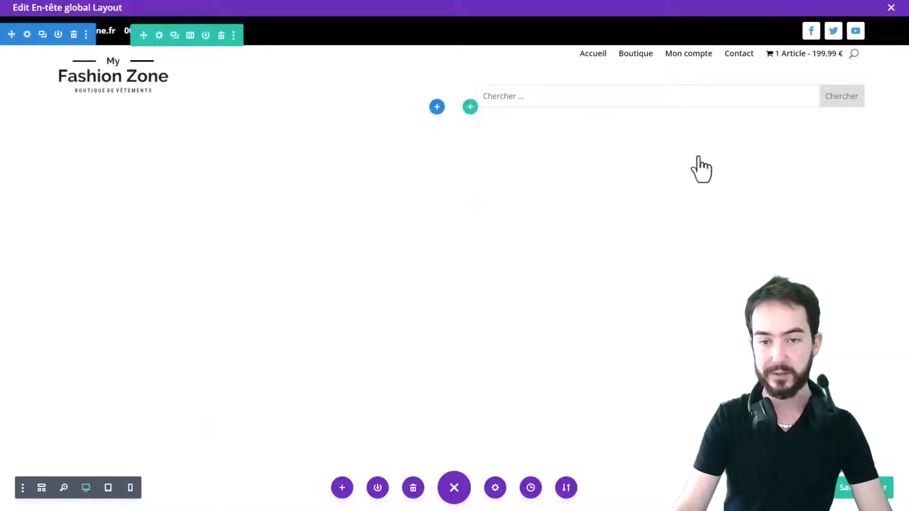
left_click(696, 90)
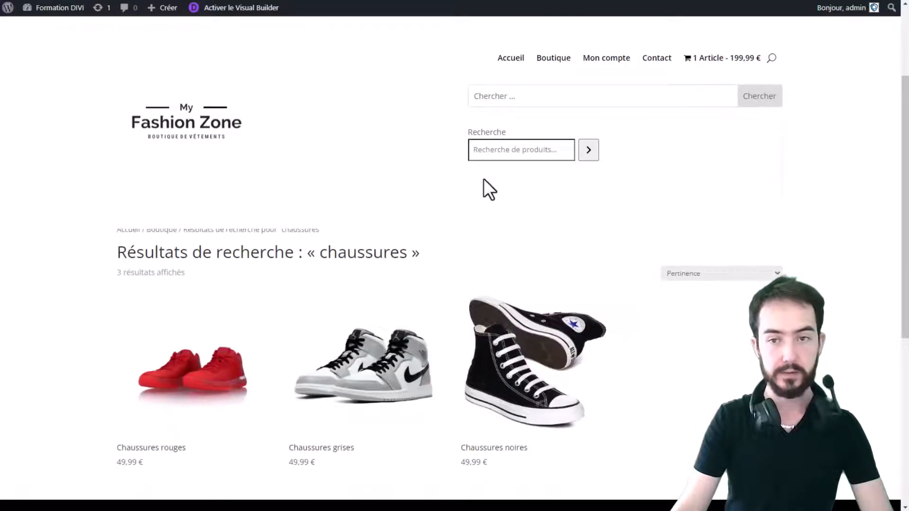
scroll(493, 175, "down", 5)
scroll(633, 156, "up", 5)
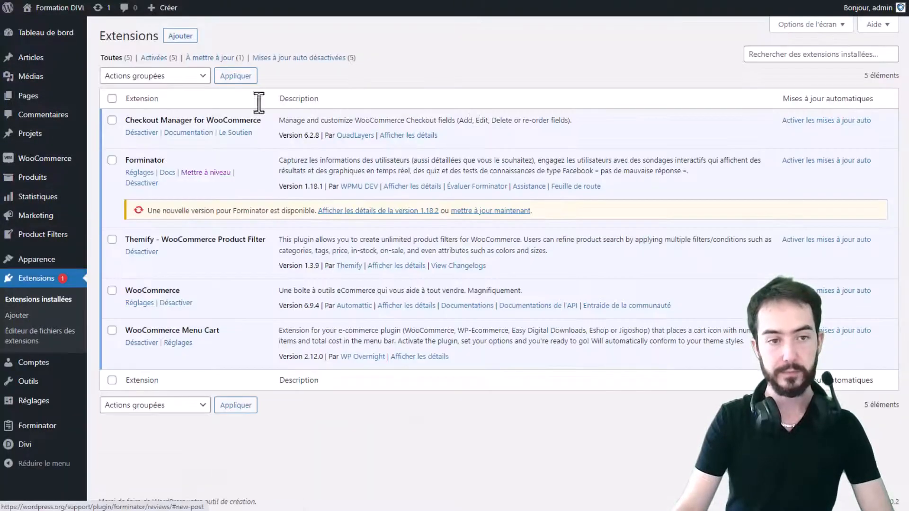
Search the extensions directory for "fibosearch" and install FiboSearch – Ajax Search for WooCommerce
left_click(175, 41)
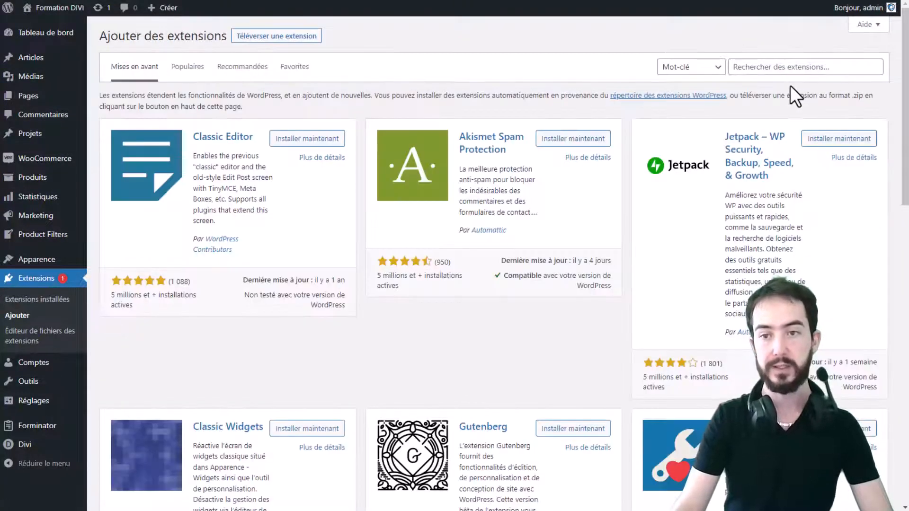
left_click(791, 64)
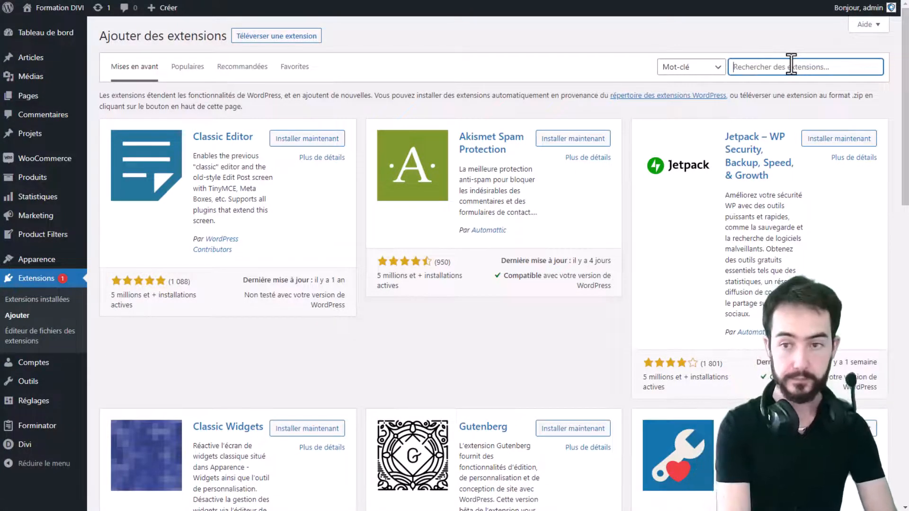
type("t")
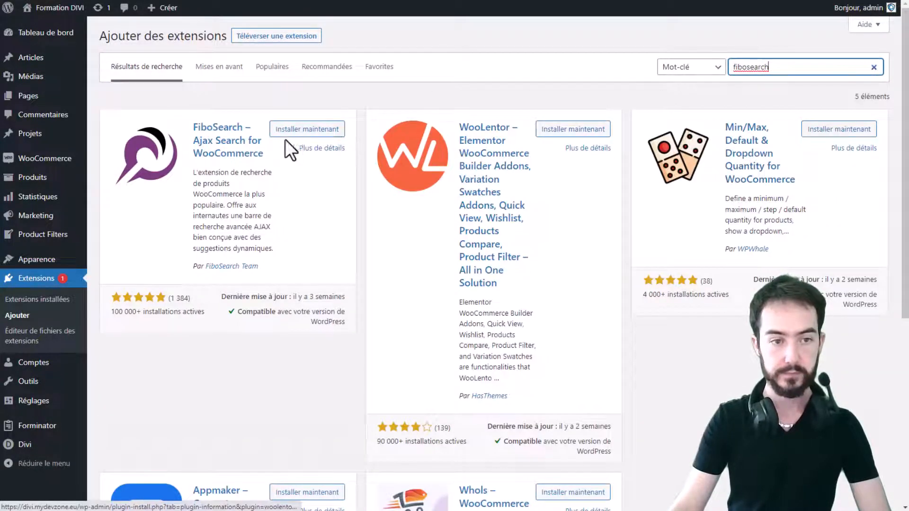
left_click(296, 130)
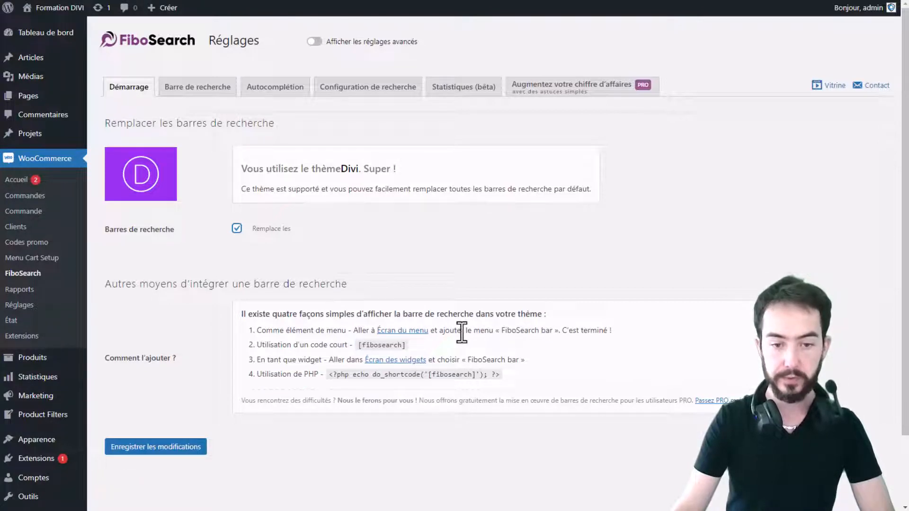
Examine the instructions for adding the FiboSearch bar through a menu item, shortcode, widget or PHP
left_click_drag(321, 330, 575, 330)
left_click(548, 339)
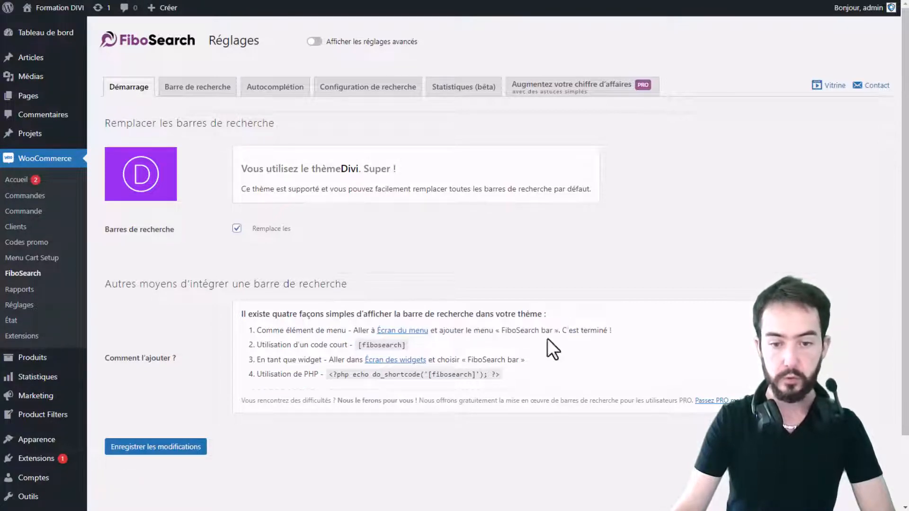
left_click(434, 345)
left_click_drag(342, 360, 556, 362)
left_click(325, 396)
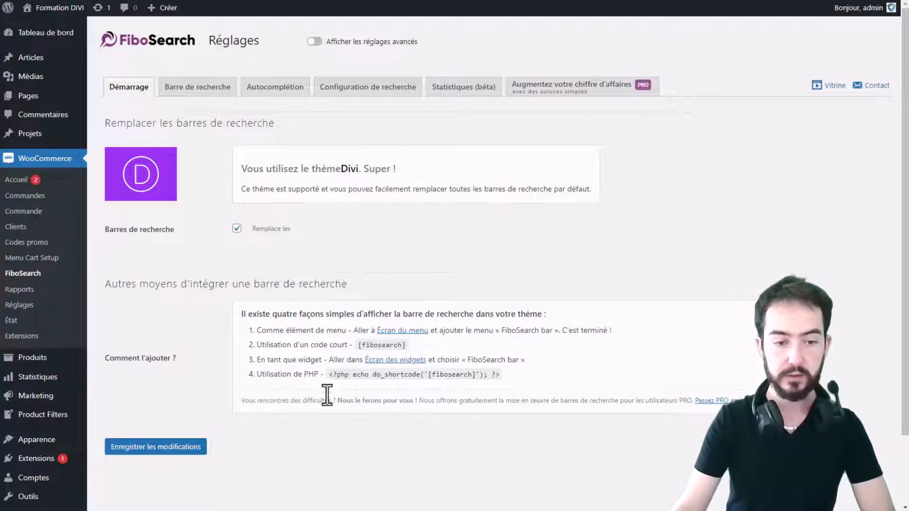
left_click_drag(321, 374, 548, 382)
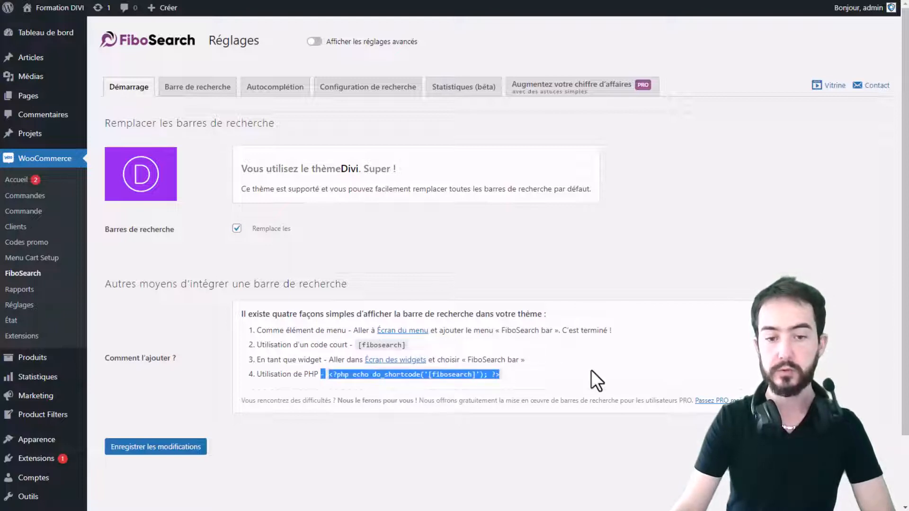
left_click(543, 366)
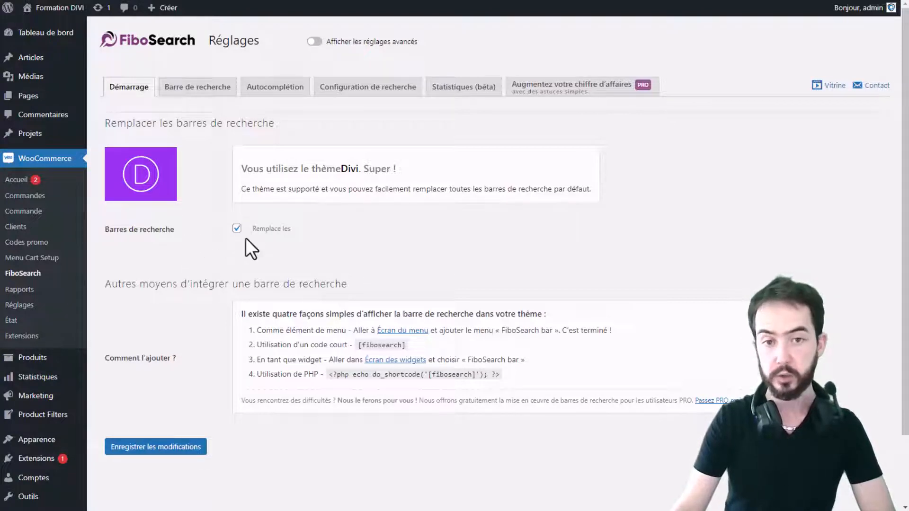
Save the replacement of the theme's default search bars, and enable the search button in the search bar settings
left_click(156, 447)
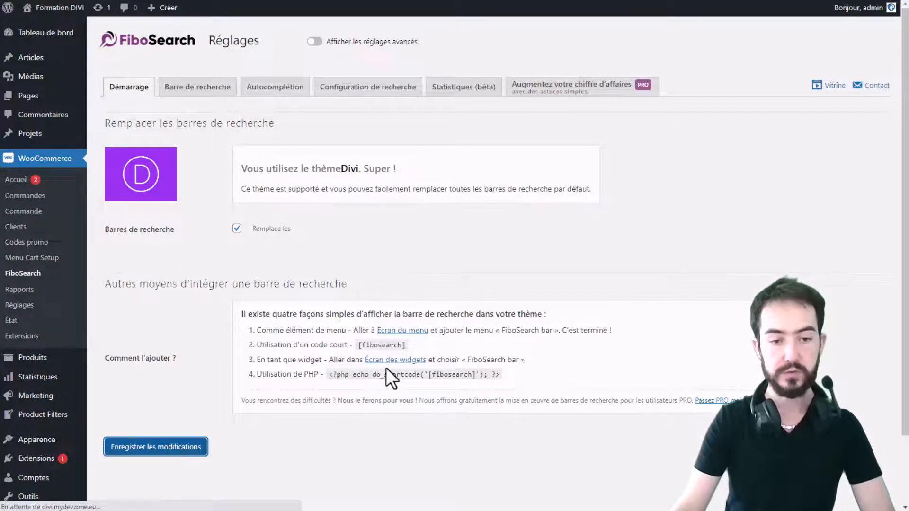
left_click(221, 93)
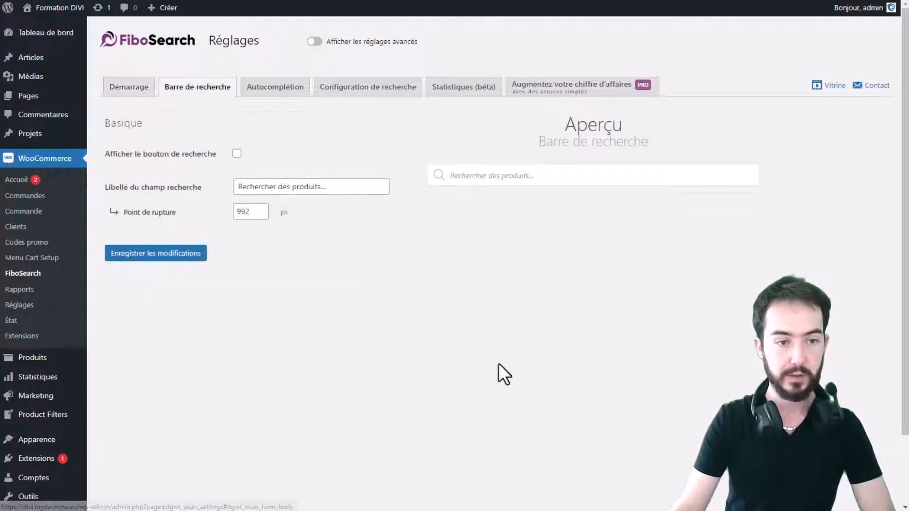
left_click(236, 154)
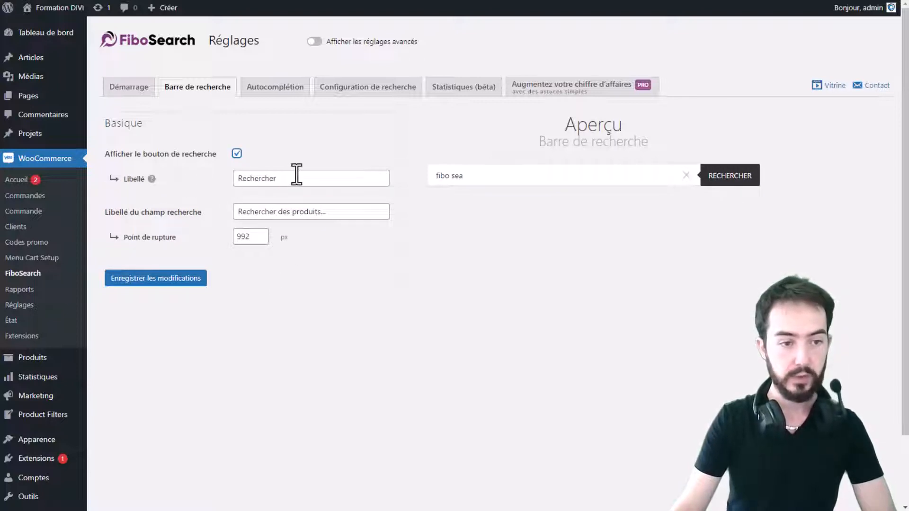
Try the search button with an empty label, and restore the label "Rechercher"
left_click(310, 179)
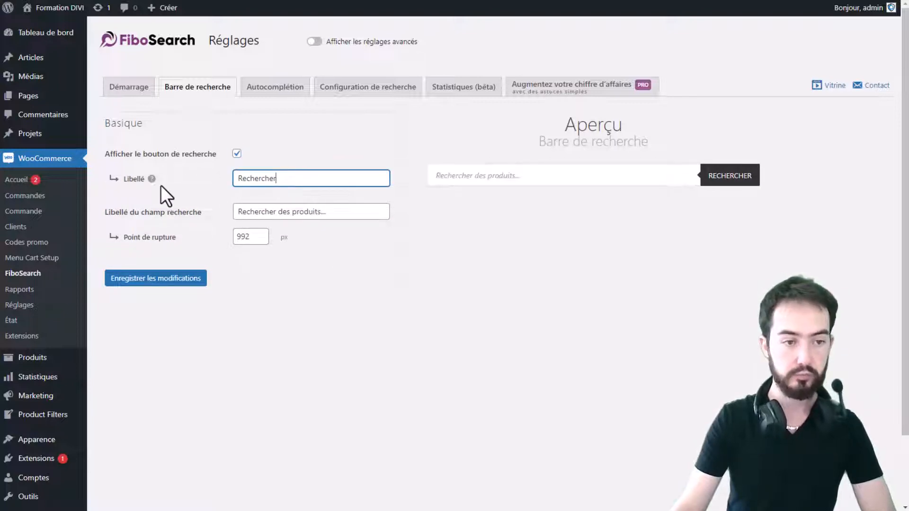
double_click(302, 180)
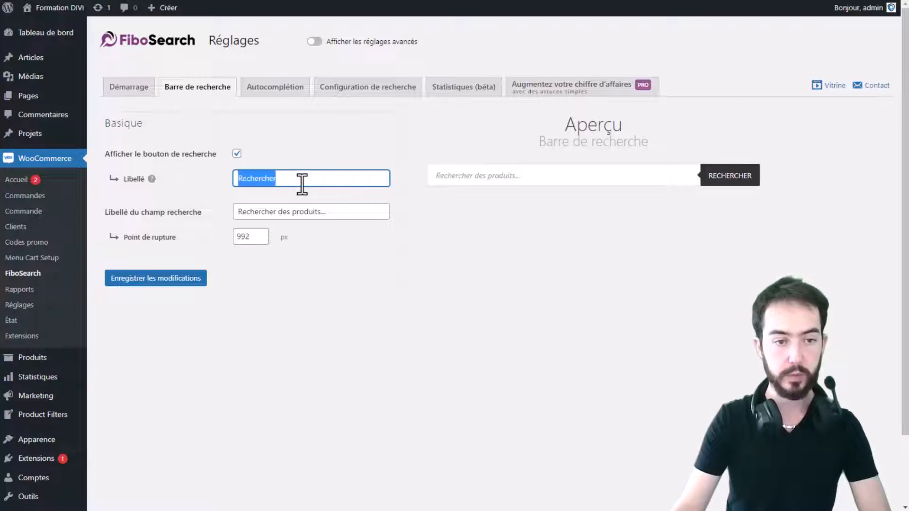
key("BackSpace")
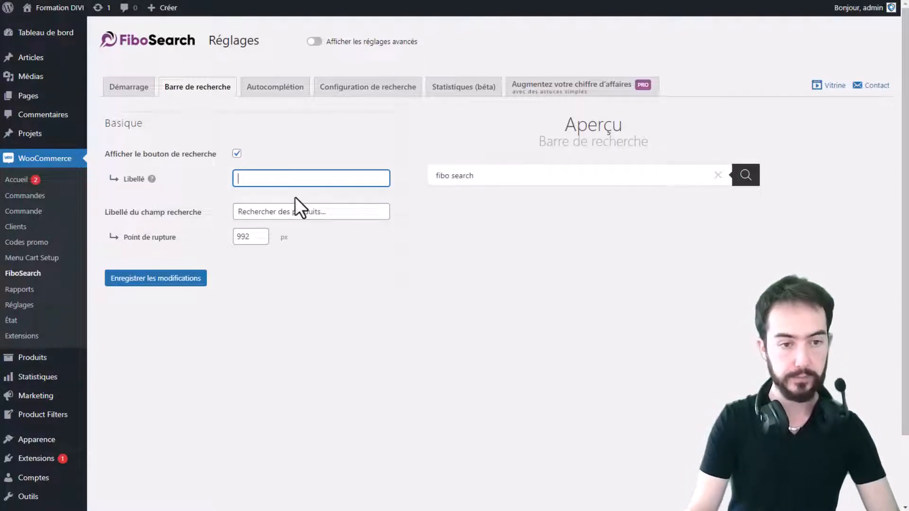
key("ctrl+z")
left_click(386, 303)
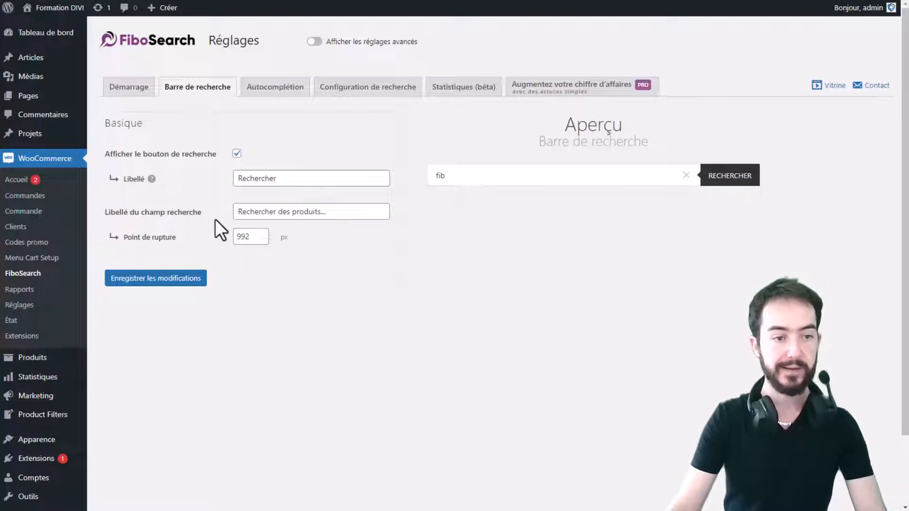
Preview the no-result label in the autocomplete settings, and show product prices alongside product images in the suggestions
left_click(276, 88)
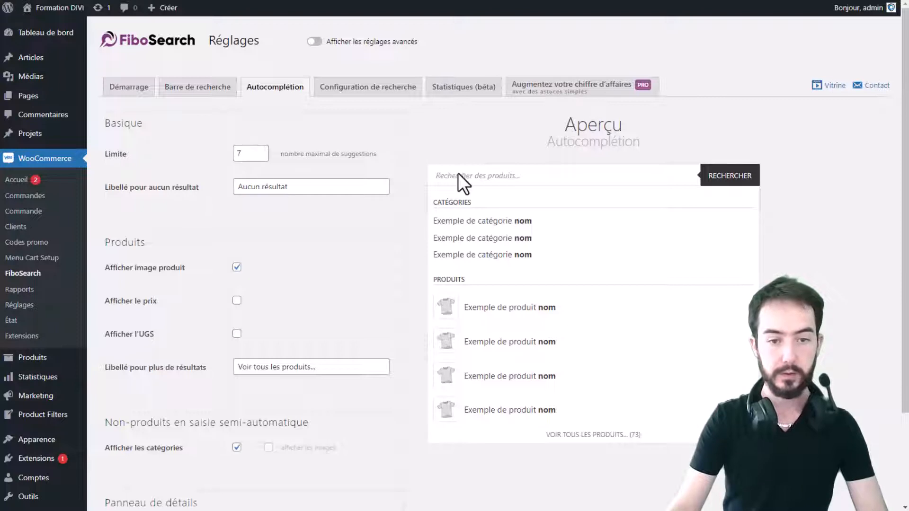
scroll(325, 160, "down", 1)
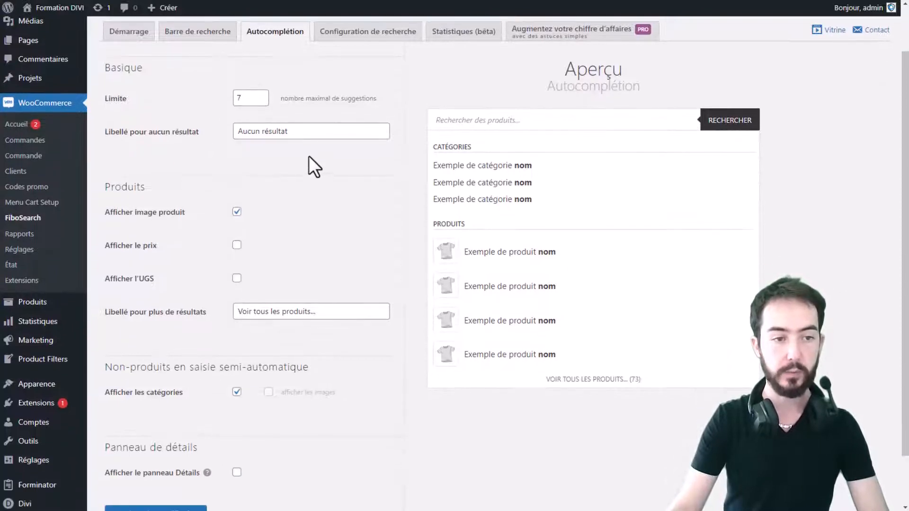
left_click(296, 131)
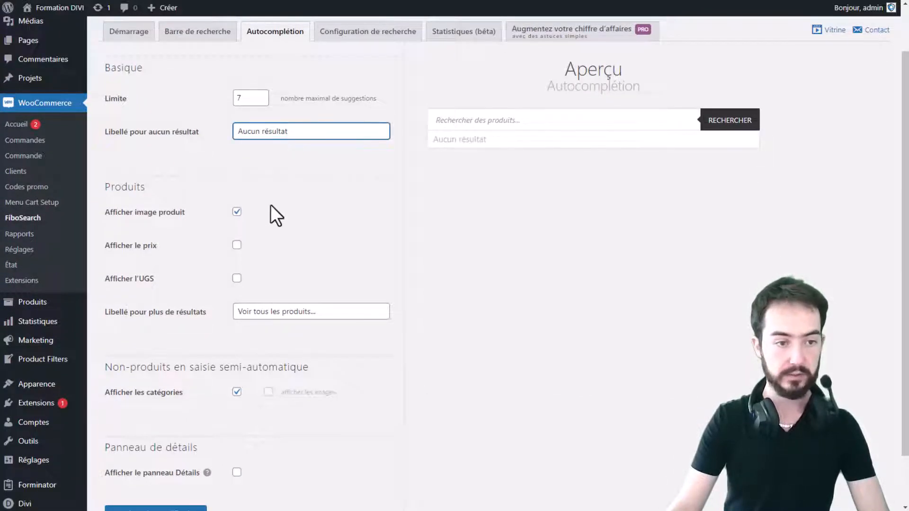
scroll(270, 207, "down", 1)
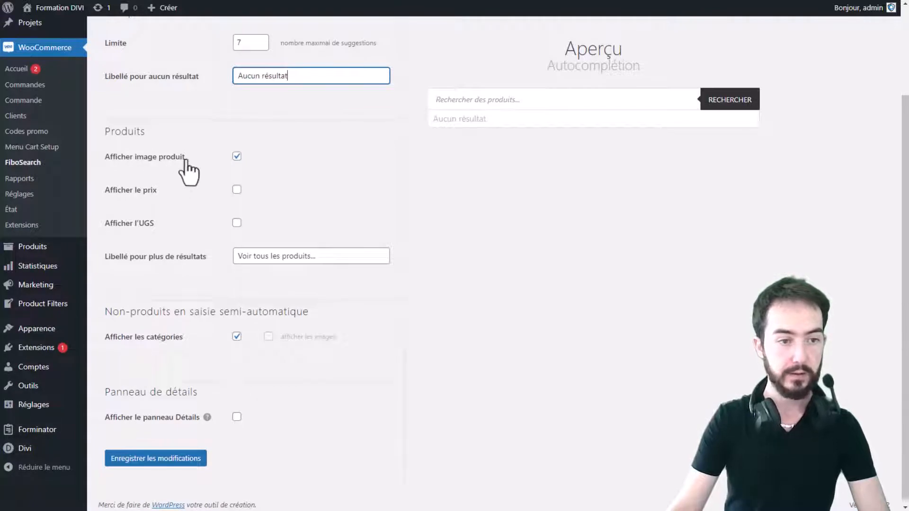
left_click(237, 156)
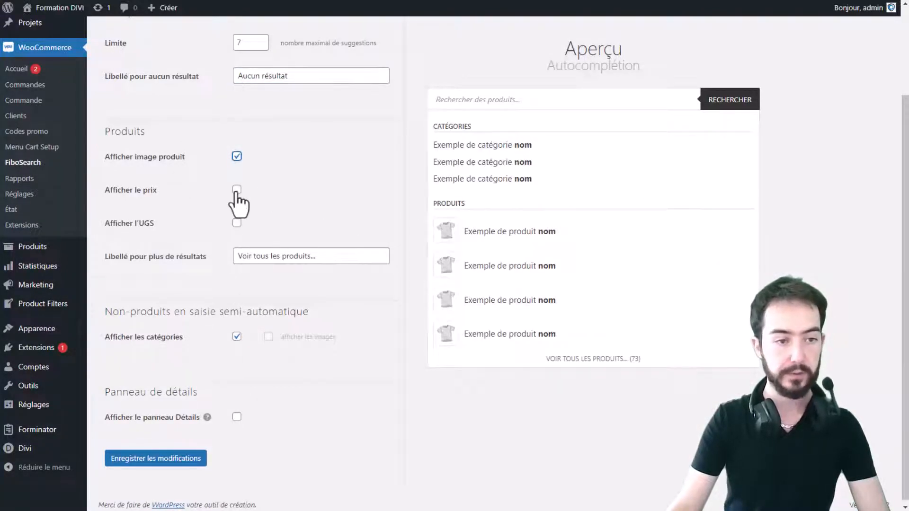
left_click(237, 190)
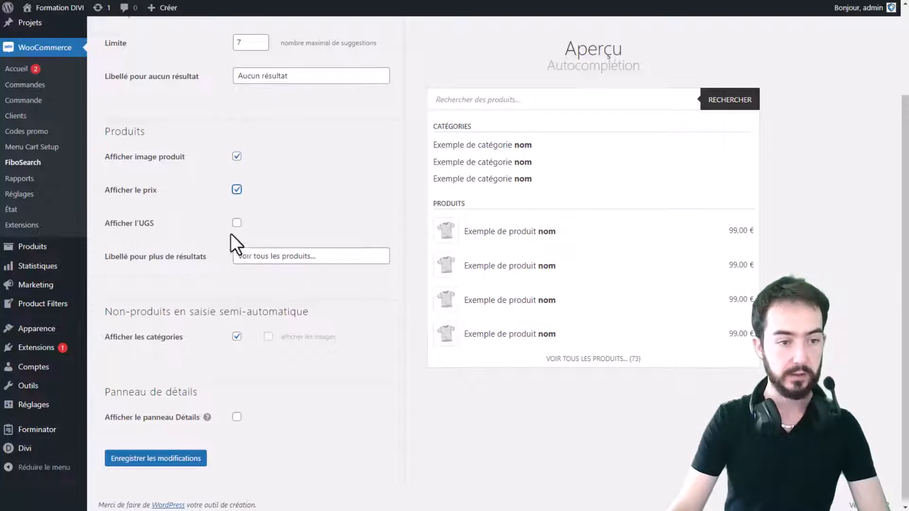
Enable the Details panel in the autocomplete settings and save the changes
scroll(256, 235, "down", 1)
left_click(289, 251)
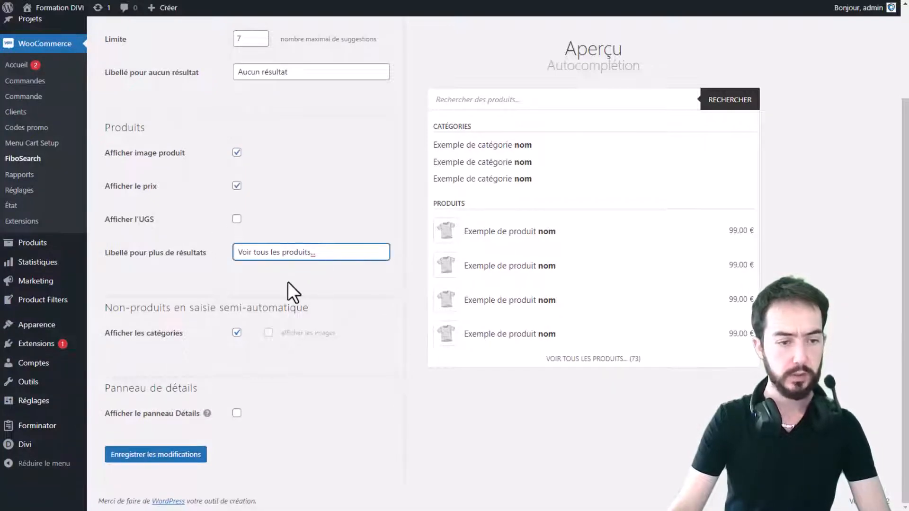
left_click(237, 414)
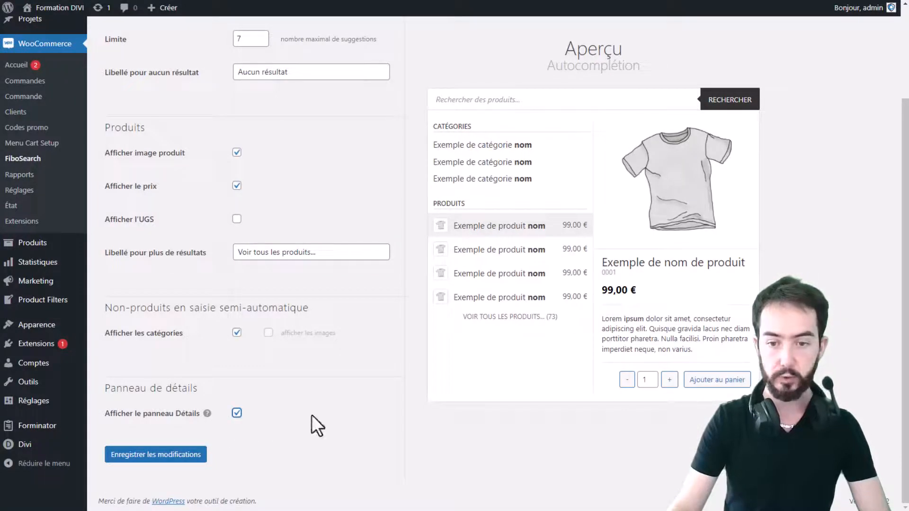
left_click(160, 456)
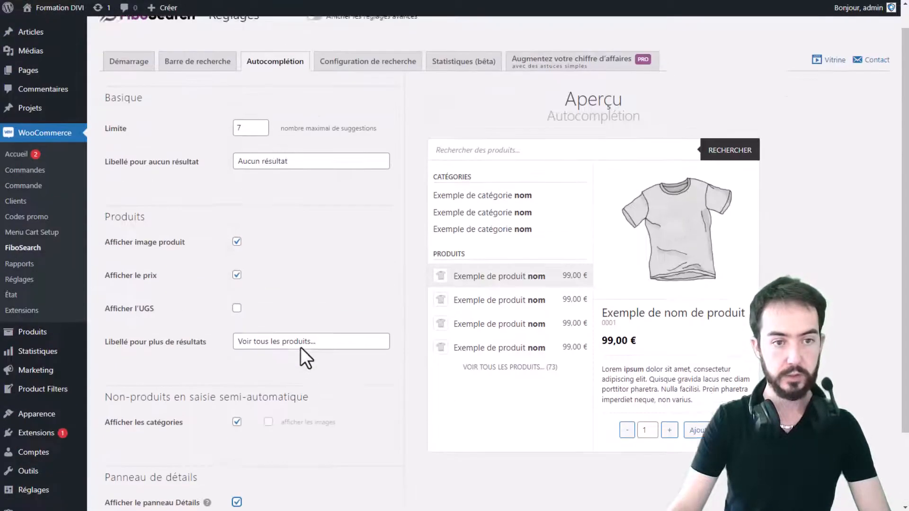
left_click(356, 92)
left_click(273, 90)
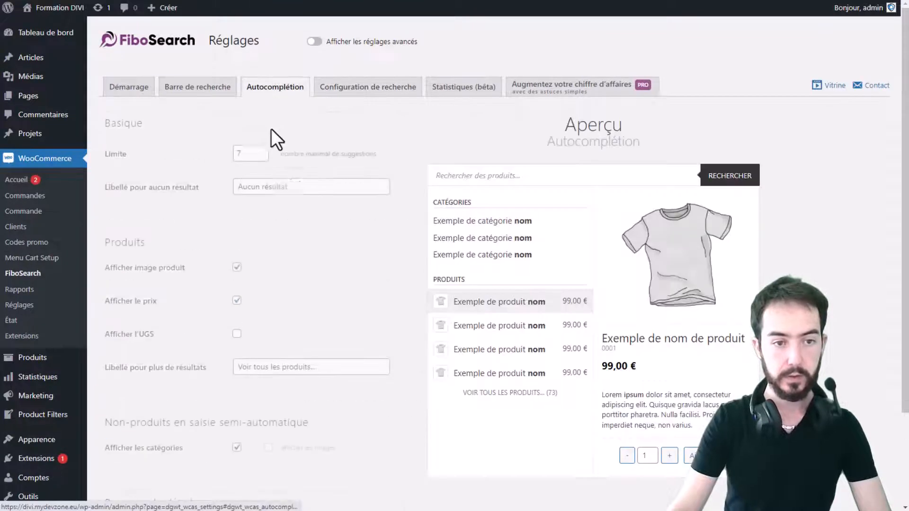
scroll(295, 211, "down", 1)
scroll(295, 210, "up", 1)
Extend the product search to descriptions and short descriptions, and exclude "out of stock" products
left_click(377, 88)
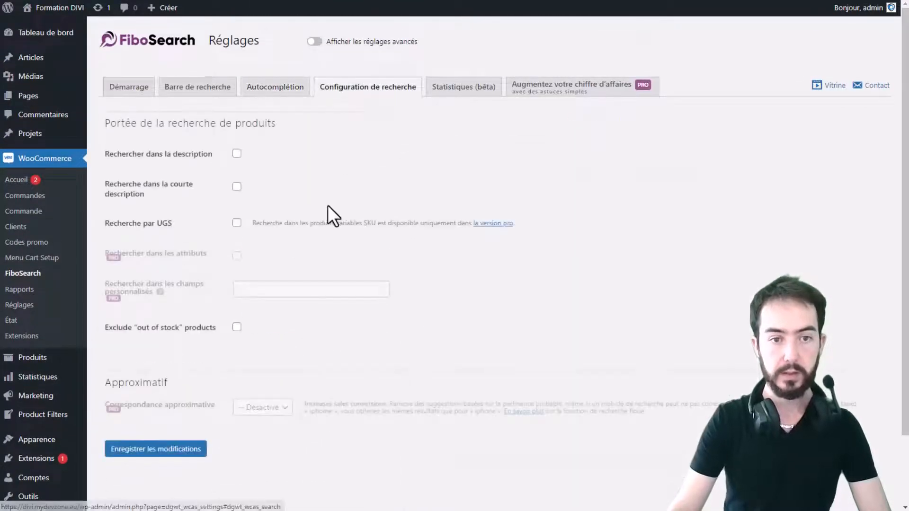
left_click(237, 154)
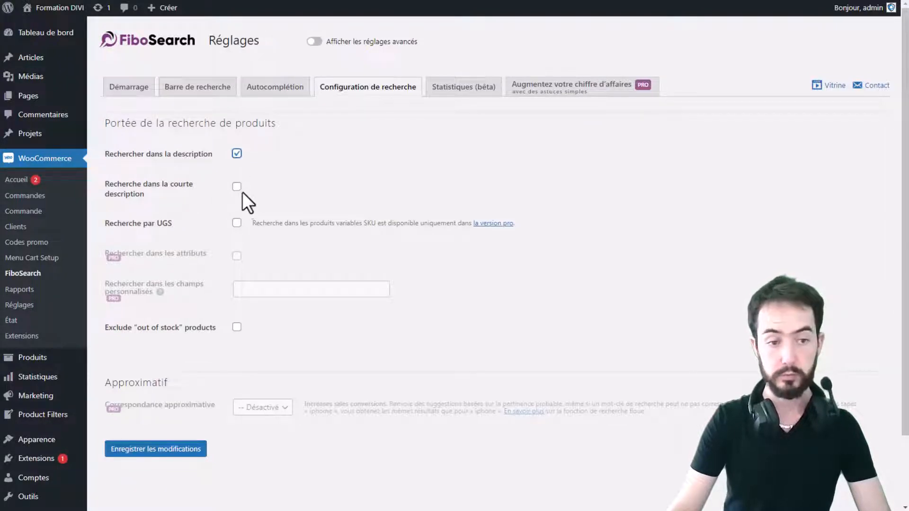
left_click(237, 187)
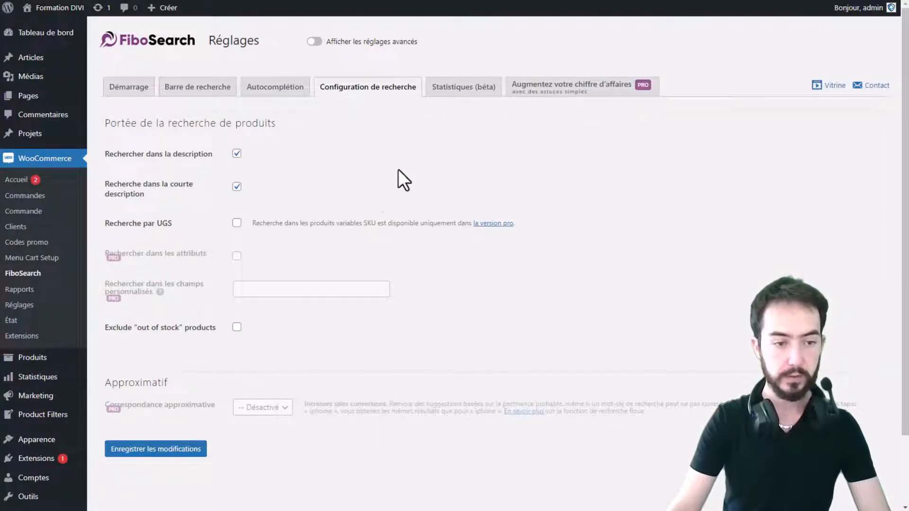
left_click(237, 327)
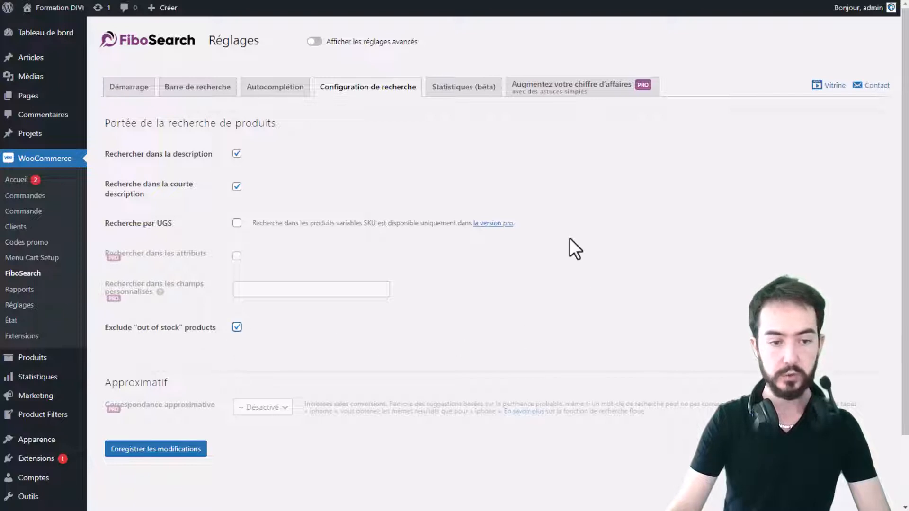
Look over FiboSearch's statistics and Pro feature pages, and save the search configuration
left_click(434, 95)
left_click(563, 95)
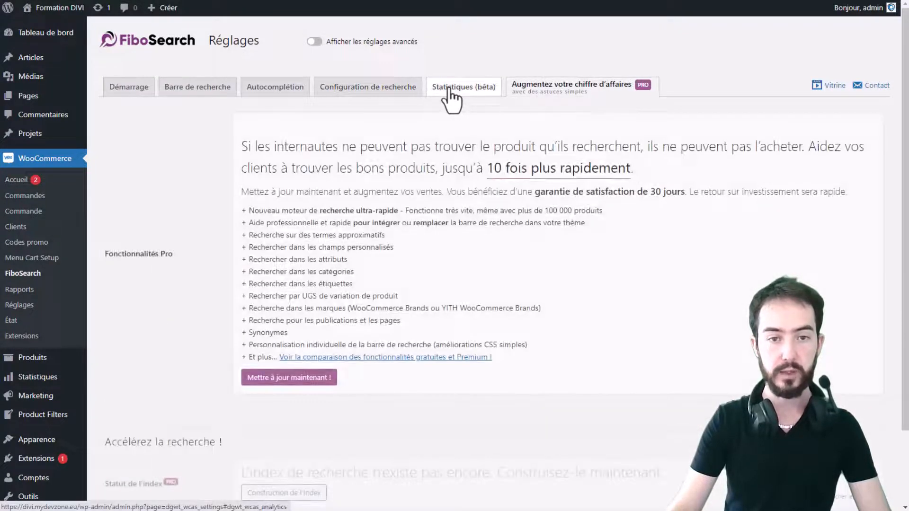
left_click(453, 95)
left_click(369, 95)
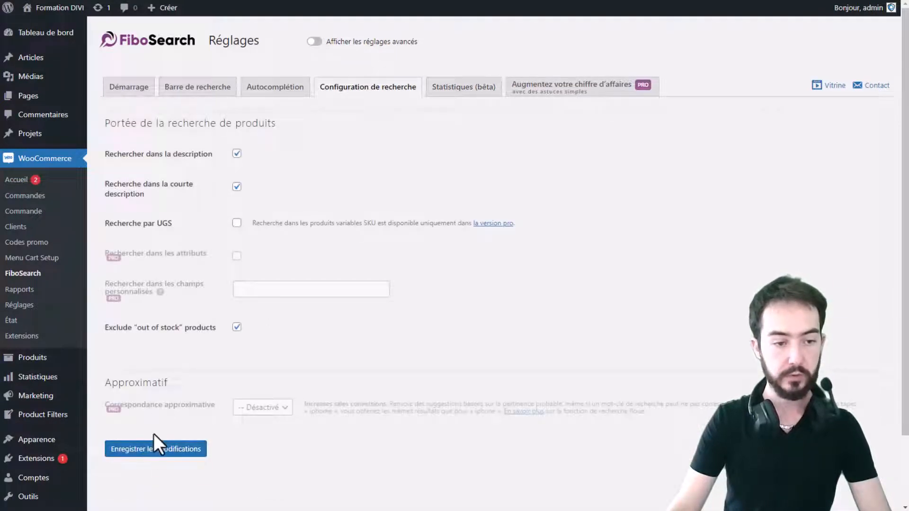
left_click(174, 454)
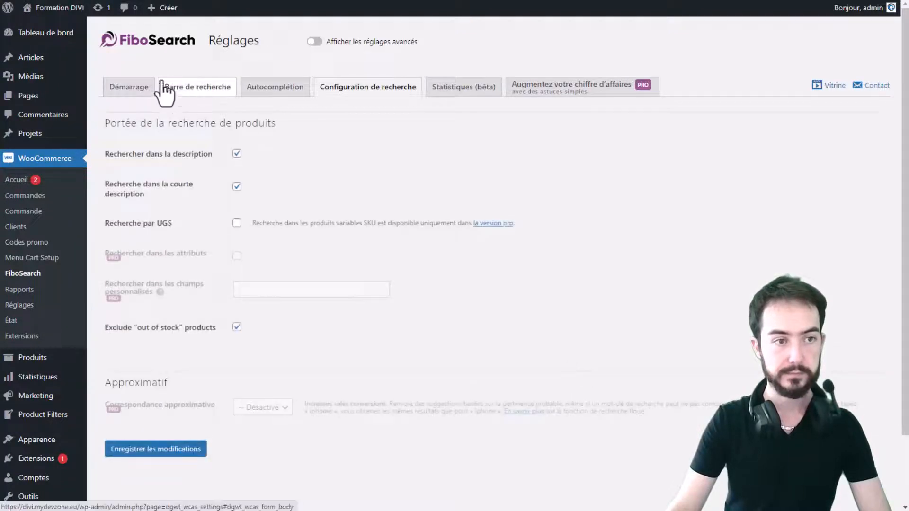
Switch to the live site and search for "chaus" with the header menu's product search
left_click(84, 1)
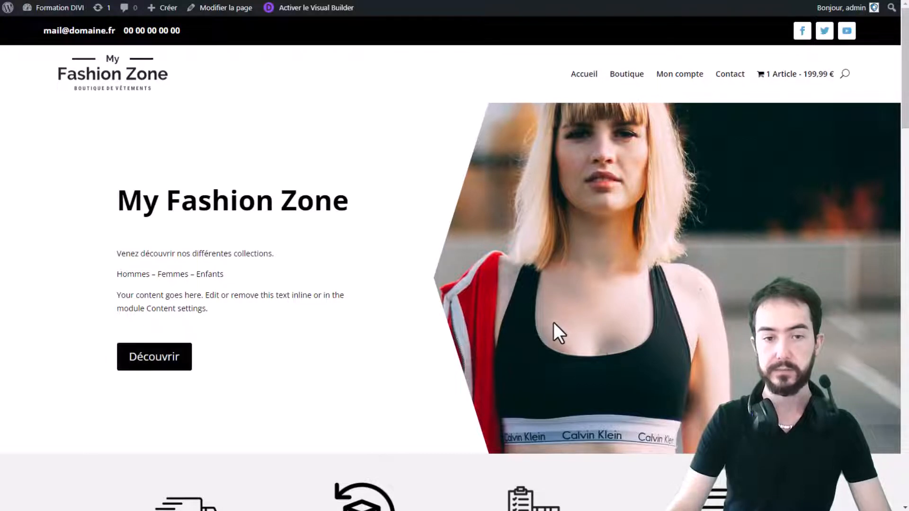
left_click(845, 74)
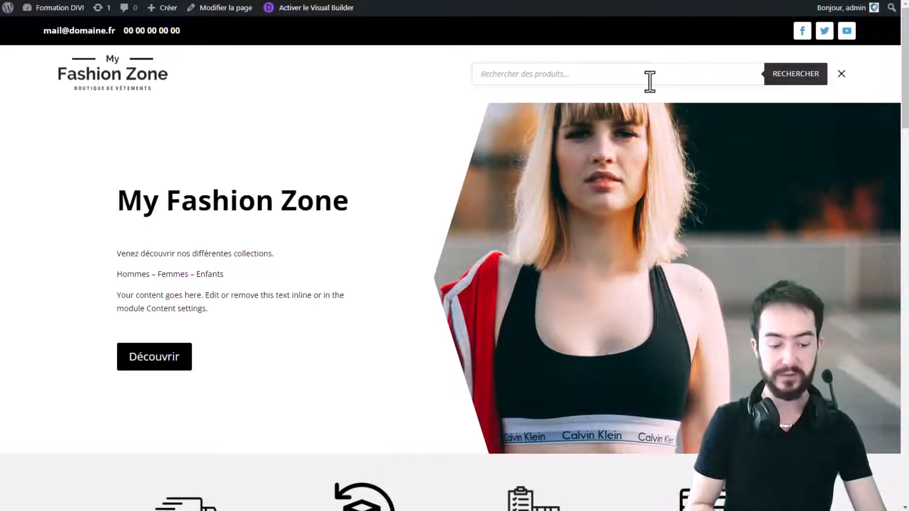
type("chaus")
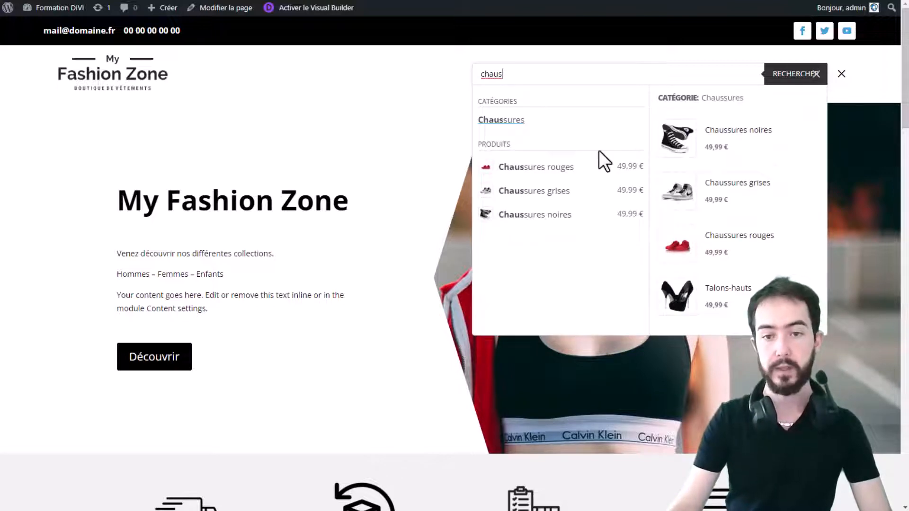
Preview the details of the suggested shoes, and open the Chaussures category from the suggestions to examine its products
mouse_move(534, 173)
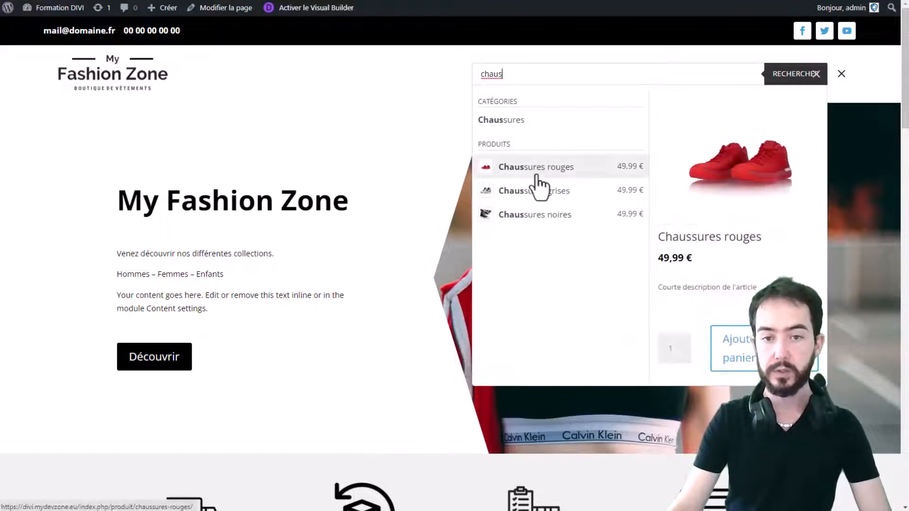
left_click(745, 354)
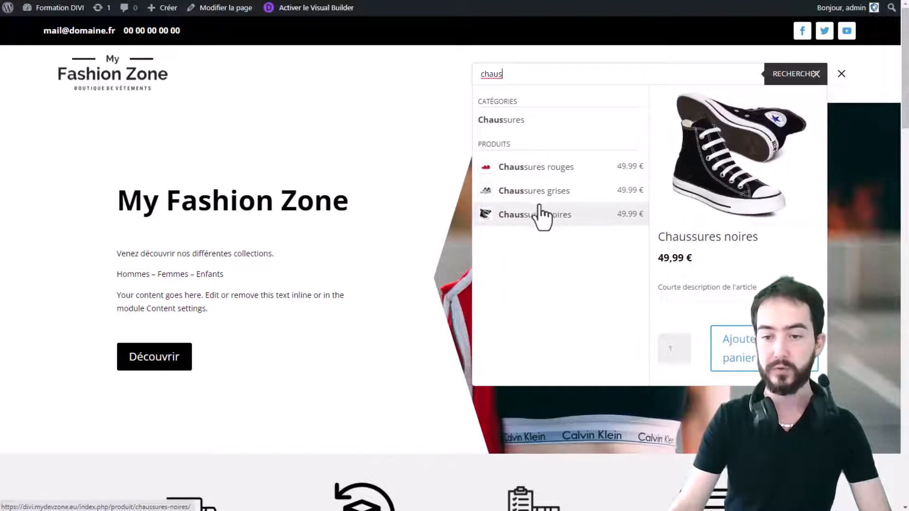
left_click(520, 121)
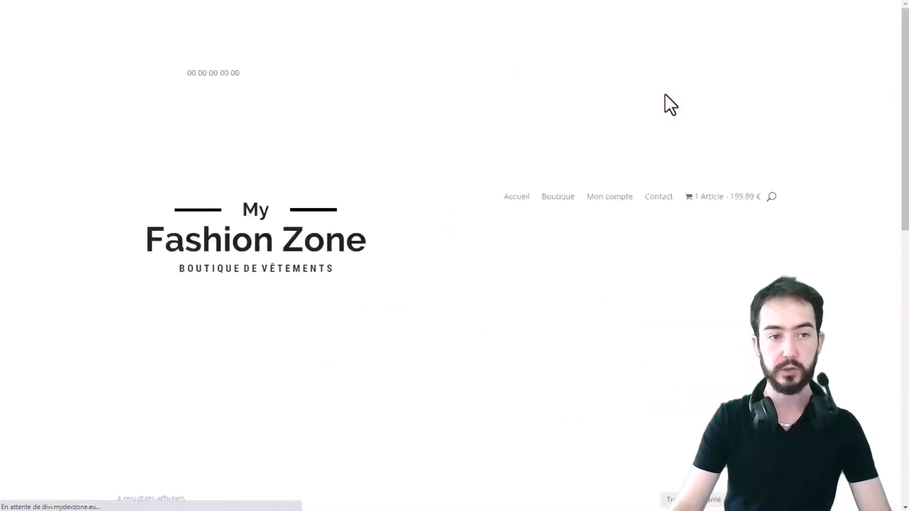
scroll(591, 194, "down", 2)
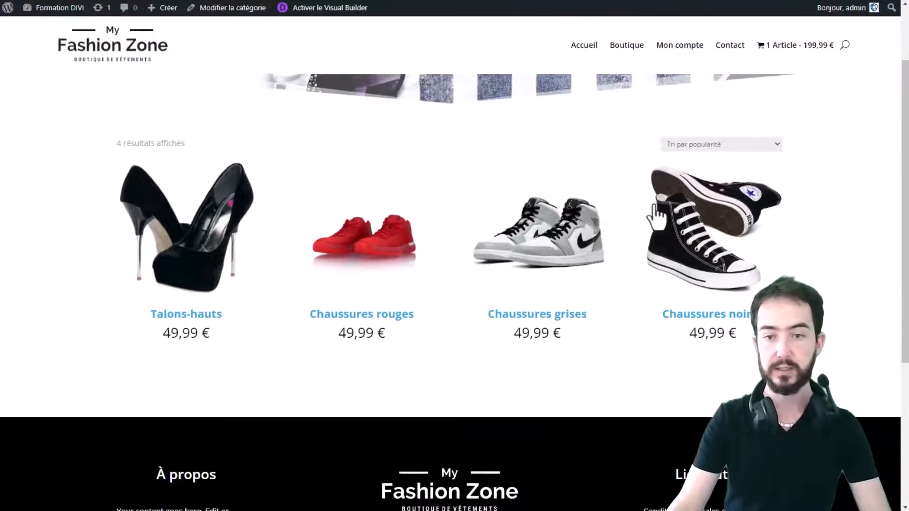
Search the shop's header for "talons" and add the suggested Talons-hauts to the cart from the details preview
scroll(782, 81, "up", 2)
left_click(845, 75)
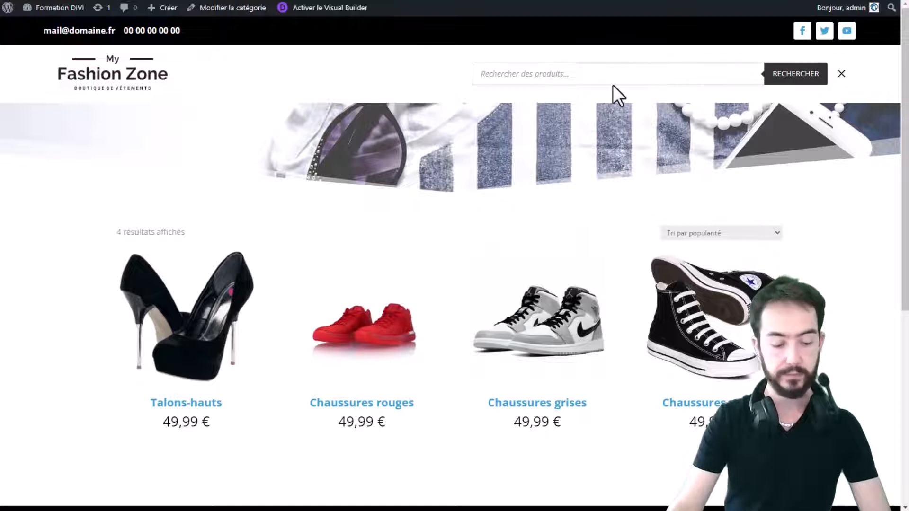
type("talons")
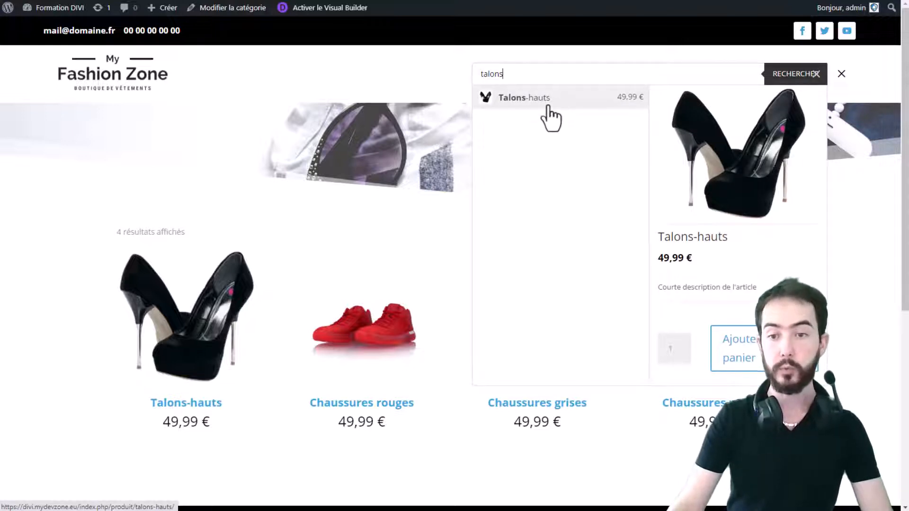
left_click(765, 351)
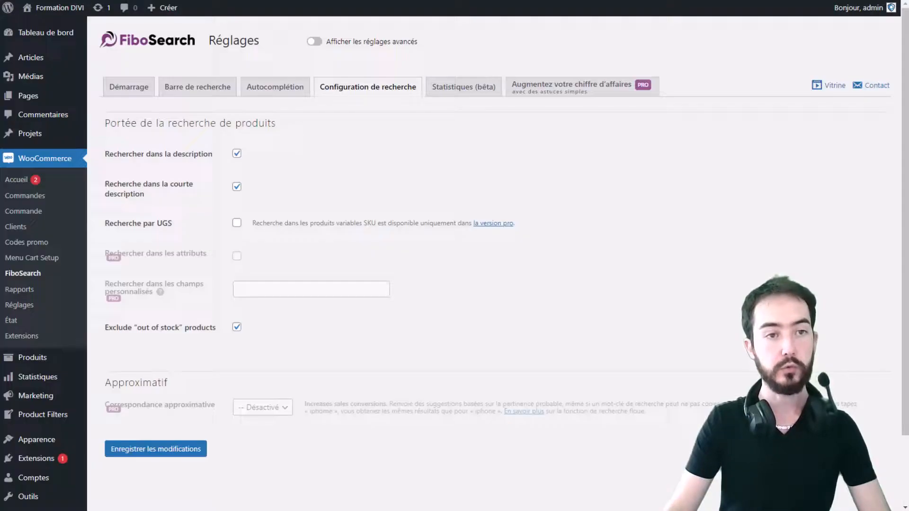
Return to the WordPress admin and deactivate the FiboSearch - AJAX Search for WooCommerce plugin
left_click(38, 460)
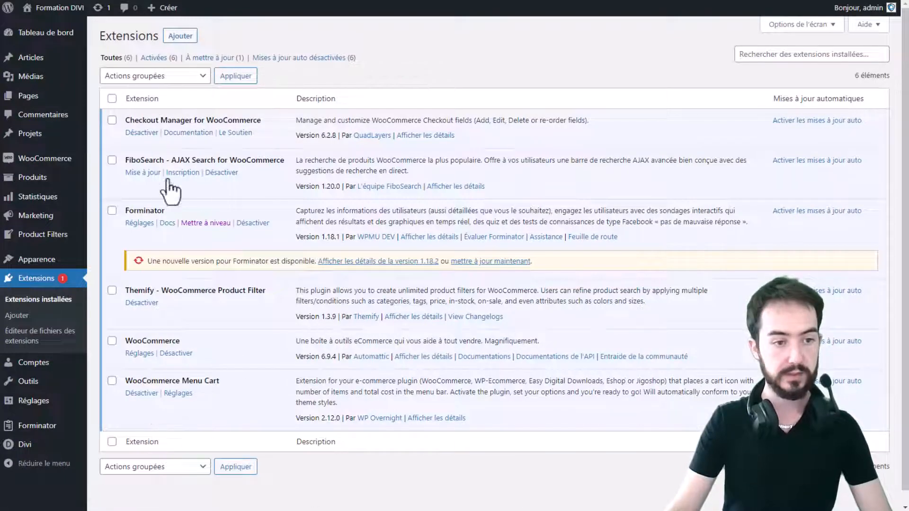
left_click(226, 173)
left_click(521, 258)
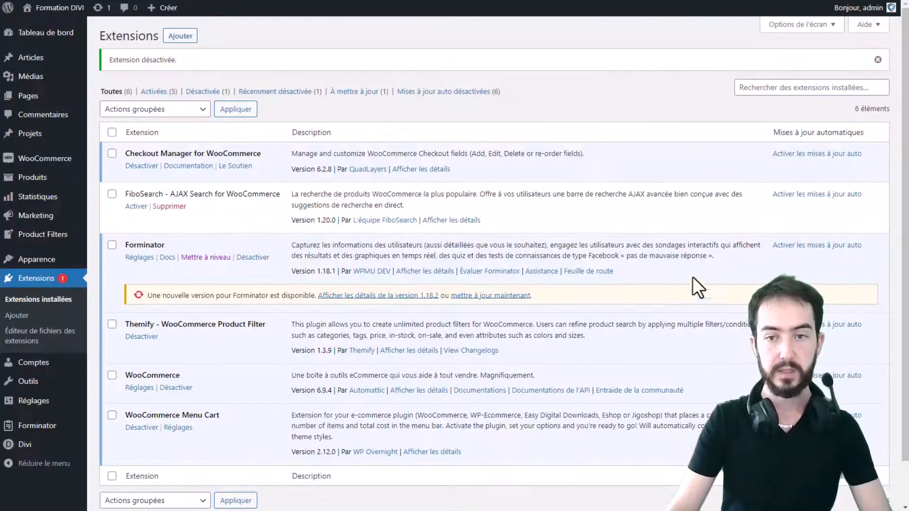
Search the directory of new WordPress plugins for "Relevanssi"
left_click(784, 90)
left_click(636, 88)
left_click(190, 37)
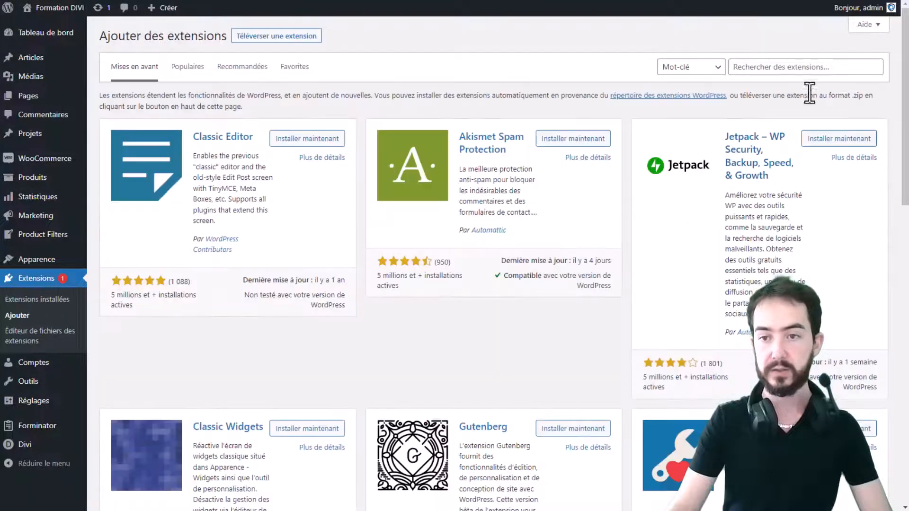
left_click(808, 65)
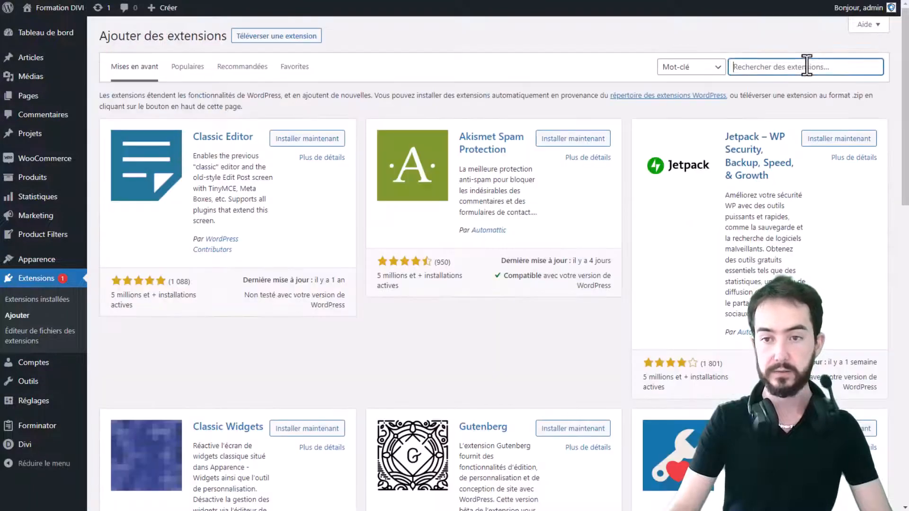
type("releva")
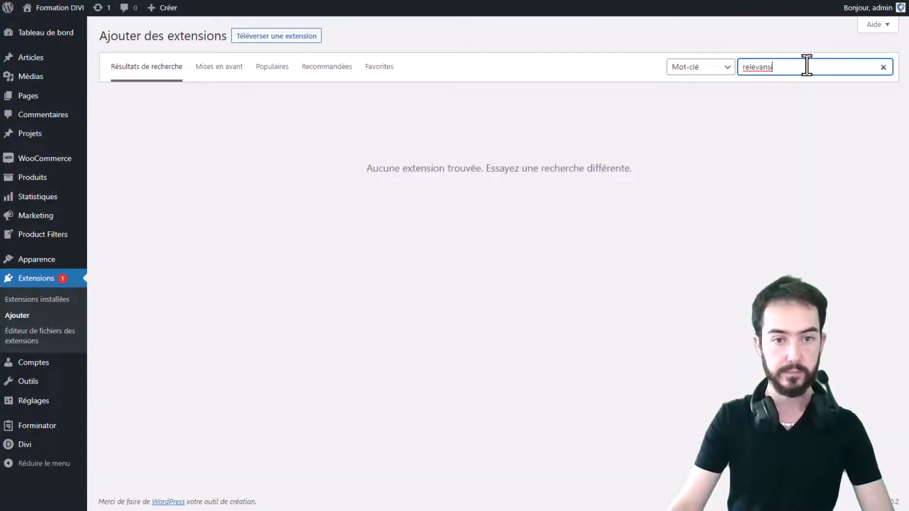
key("BackSpace")
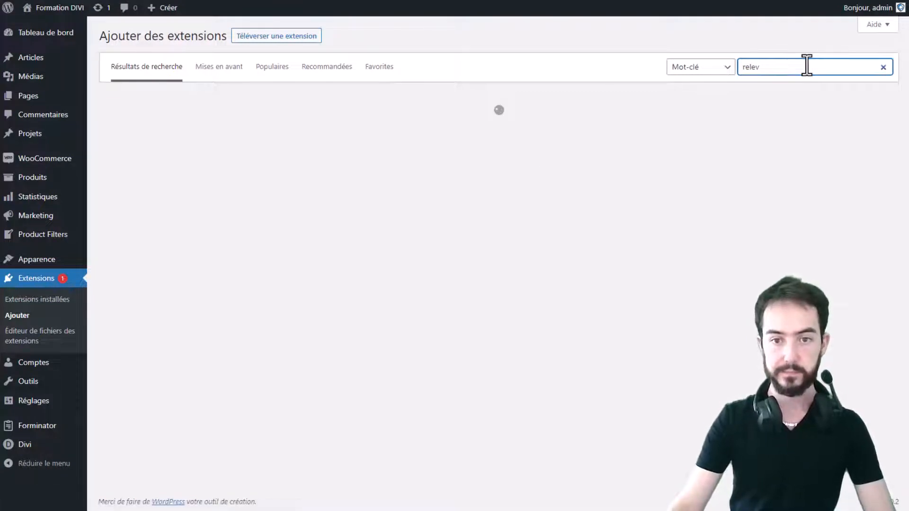
scroll(587, 218, "down", 5)
scroll(588, 218, "up", 3)
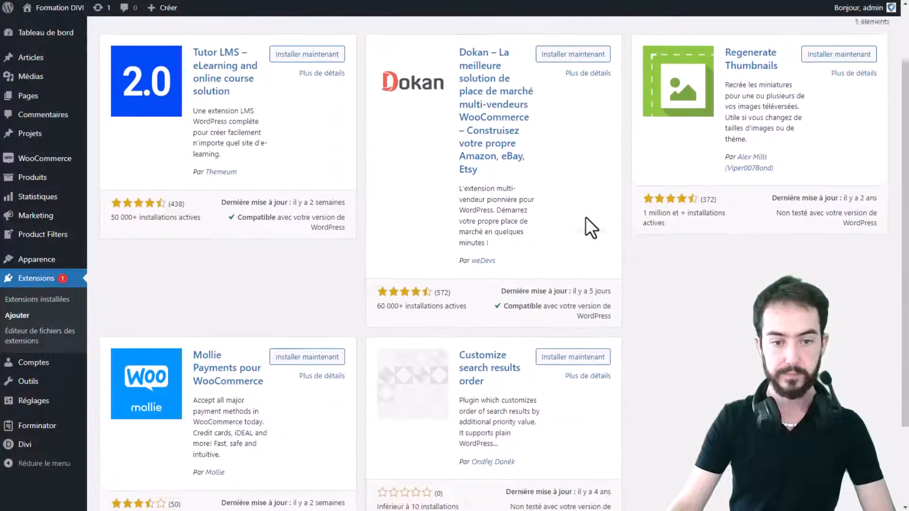
scroll(681, 215, "up", 2)
key("BackSpace")
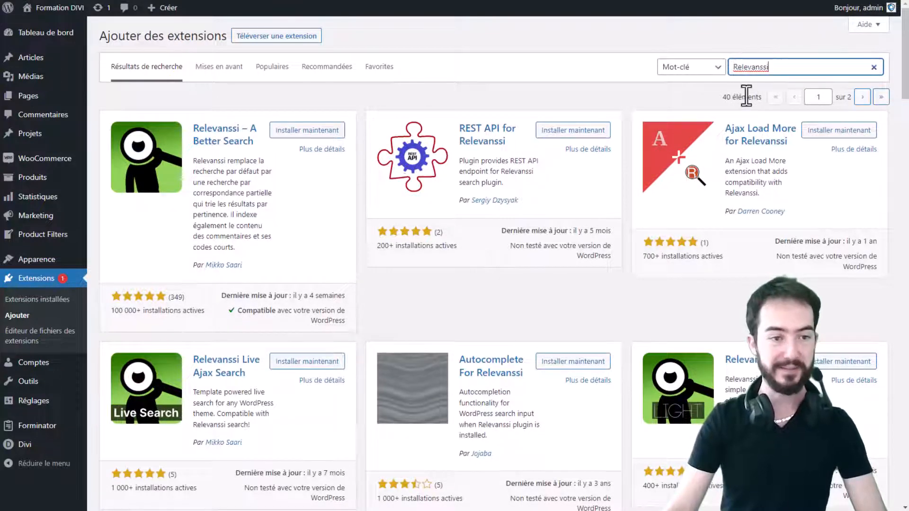
Install and activate Relevanssi – A Better Search, and read through the overview of its search options
left_click(293, 134)
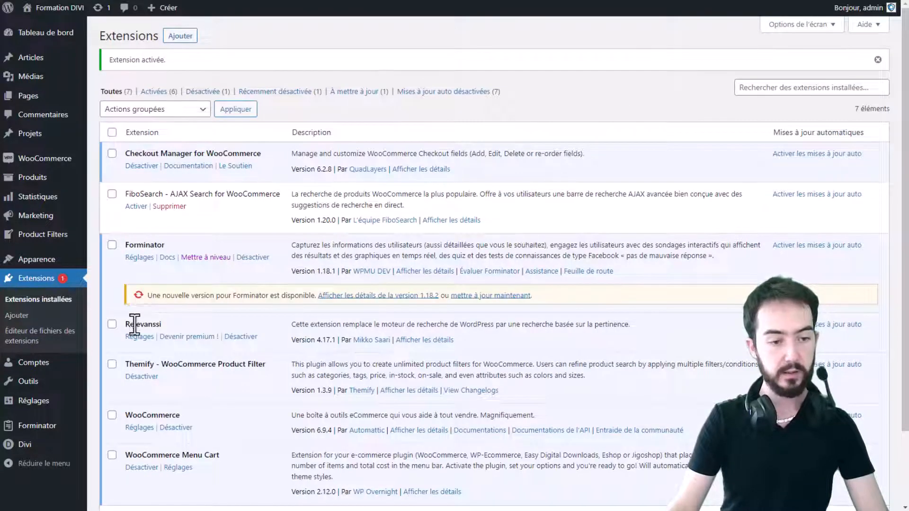
left_click(141, 337)
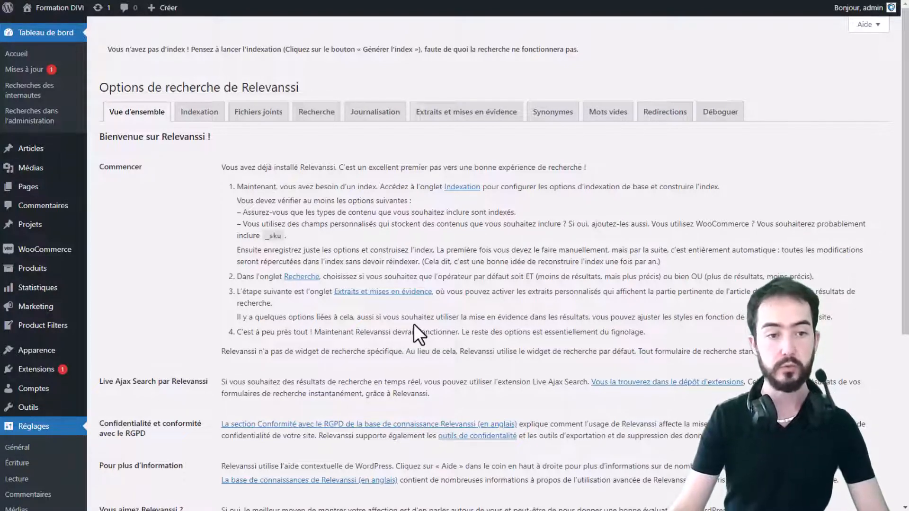
scroll(195, 163, "down", 5)
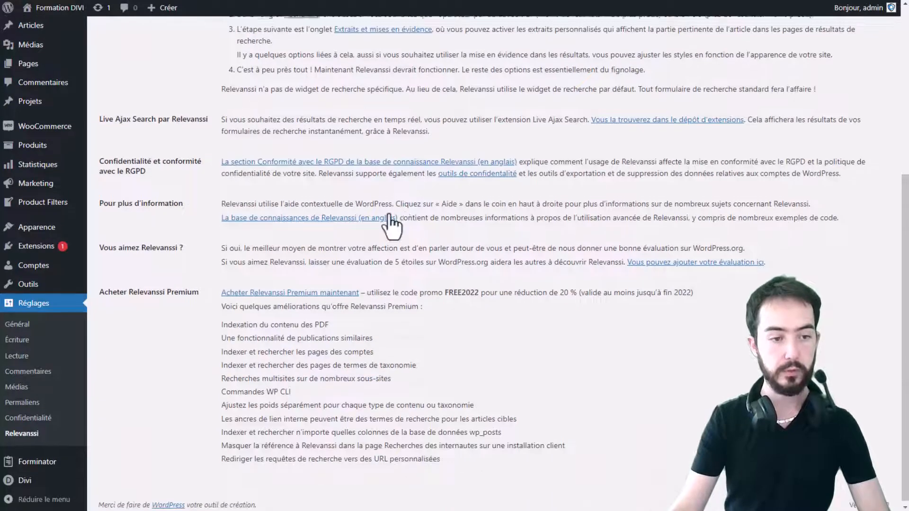
scroll(391, 223, "up", 10)
Include the product content type in Relevanssi's indexing options
left_click(200, 112)
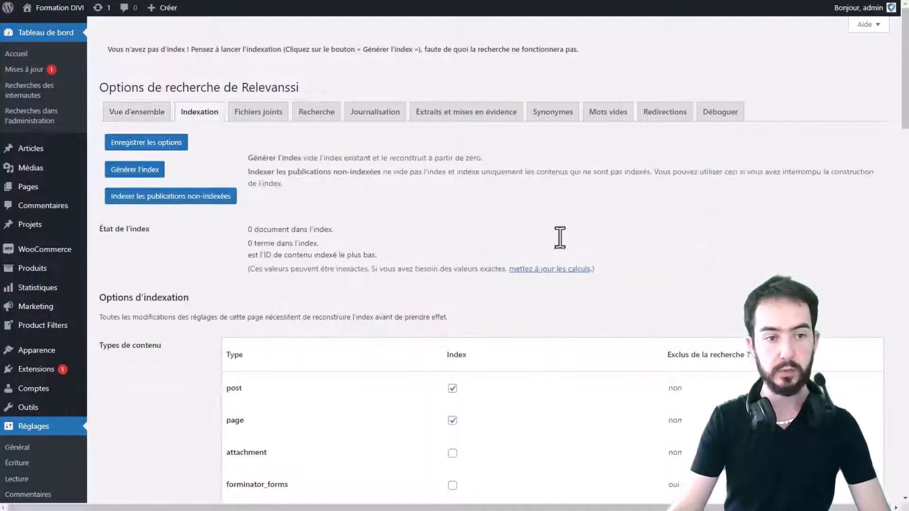
scroll(530, 237, "down", 3)
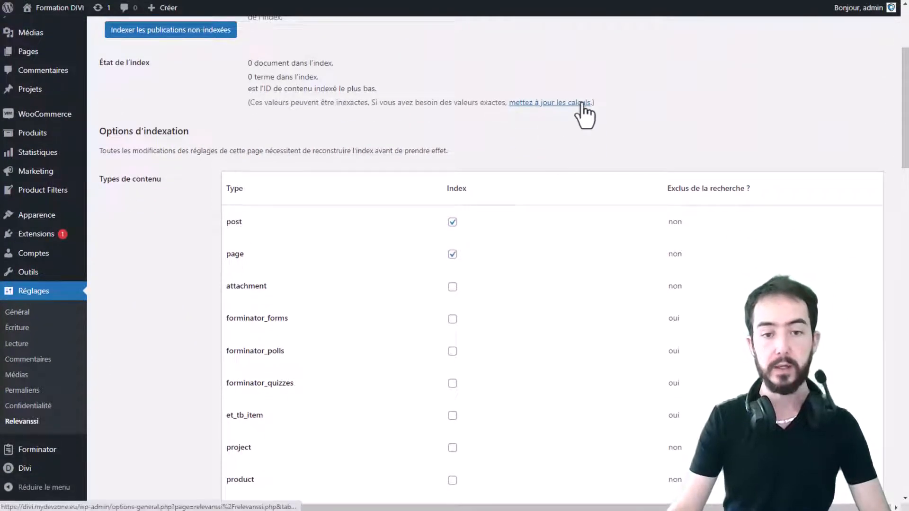
scroll(580, 104, "down", 1)
scroll(563, 105, "down", 2)
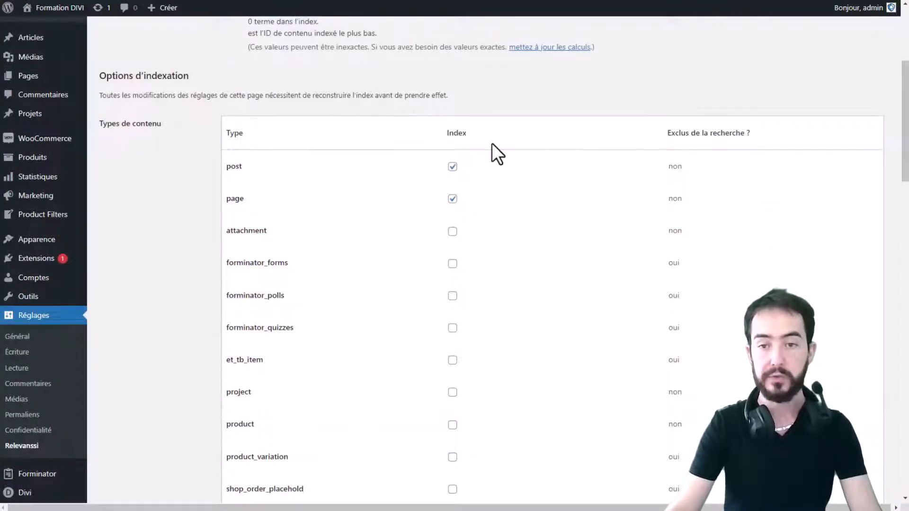
scroll(445, 119, "down", 1)
scroll(433, 203, "down", 2)
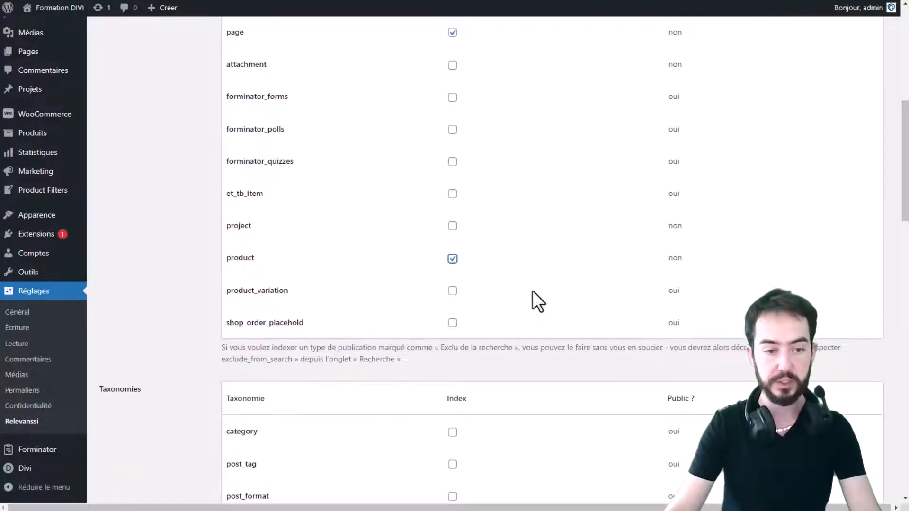
Include the category and pa_couleur taxonomies in the index, and review the remaining indexing options
scroll(526, 282, "down", 3)
scroll(518, 257, "down", 2)
left_click(453, 155)
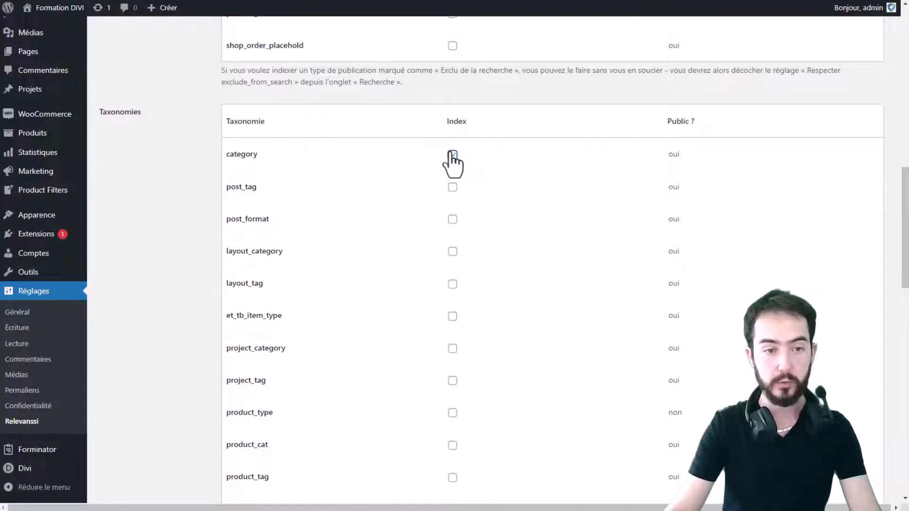
scroll(542, 113, "down", 1)
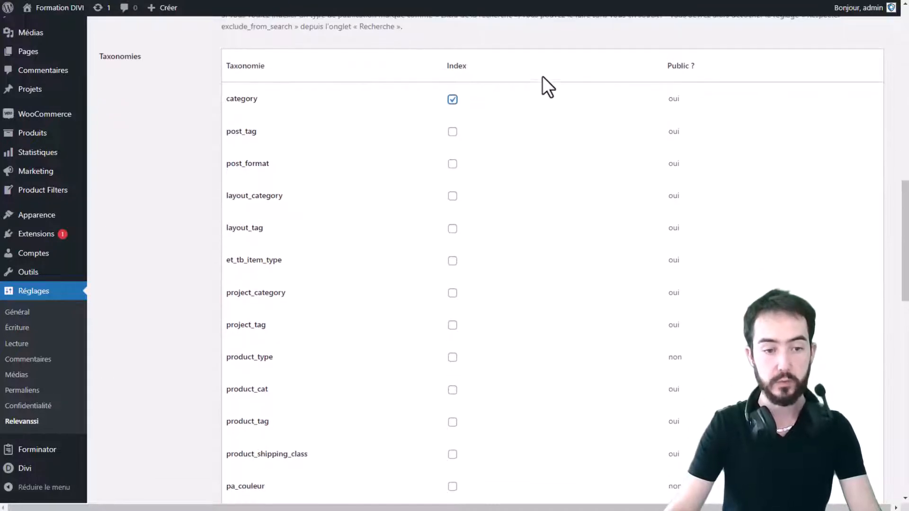
scroll(555, 126, "down", 3)
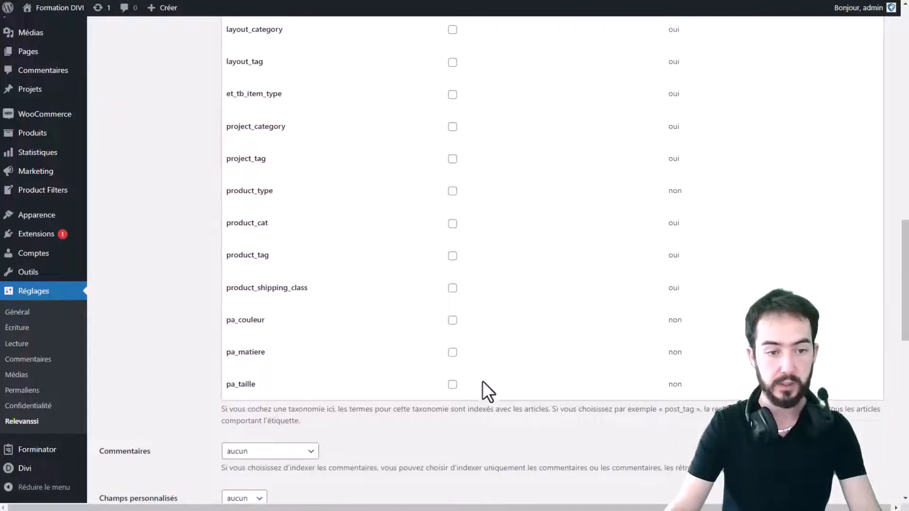
left_click(452, 320)
scroll(542, 346, "down", 4)
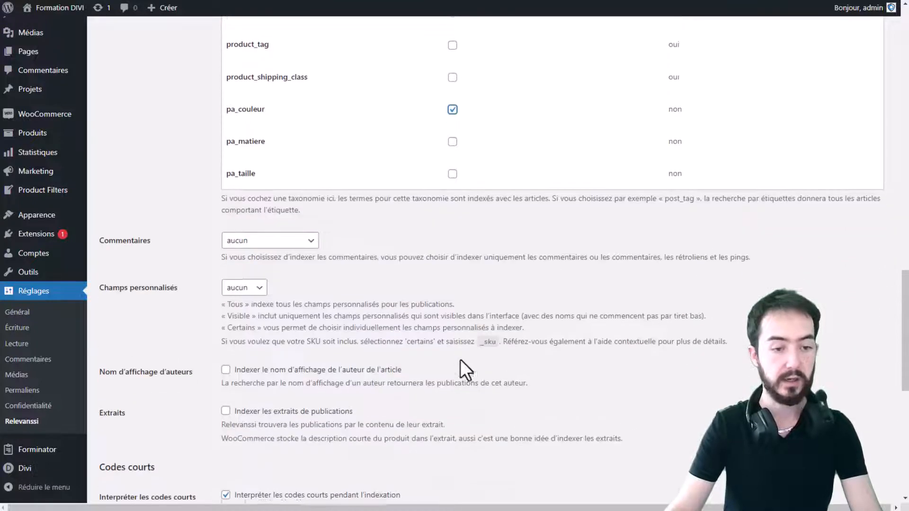
scroll(453, 253, "down", 2)
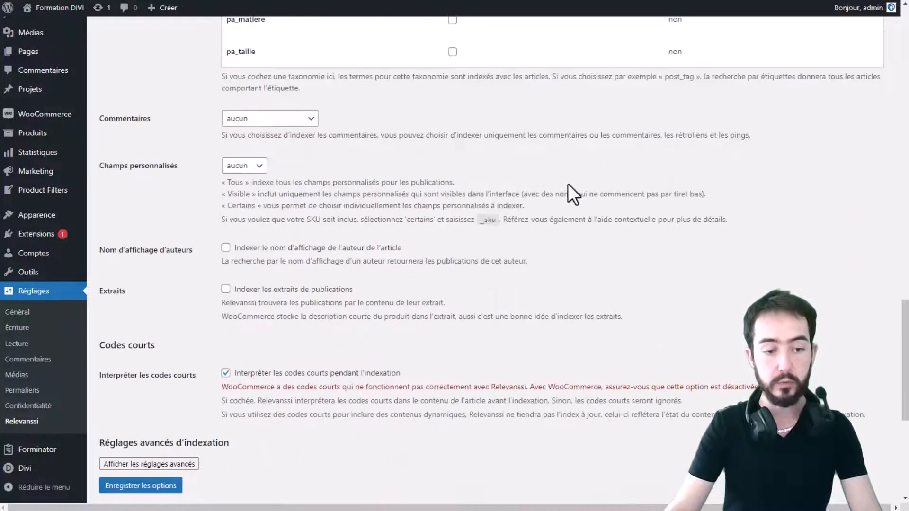
Save Relevanssi's indexing options and generate the search index
scroll(469, 85, "up", 20)
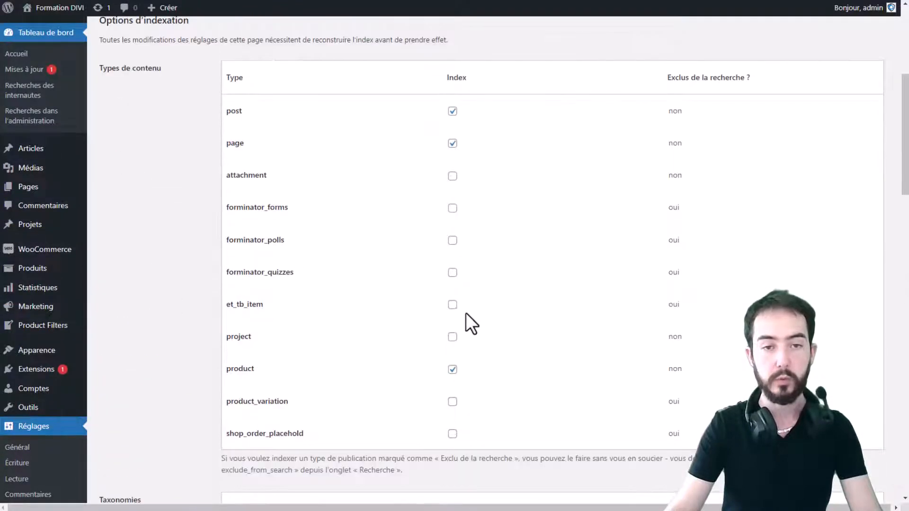
scroll(488, 218, "down", 16)
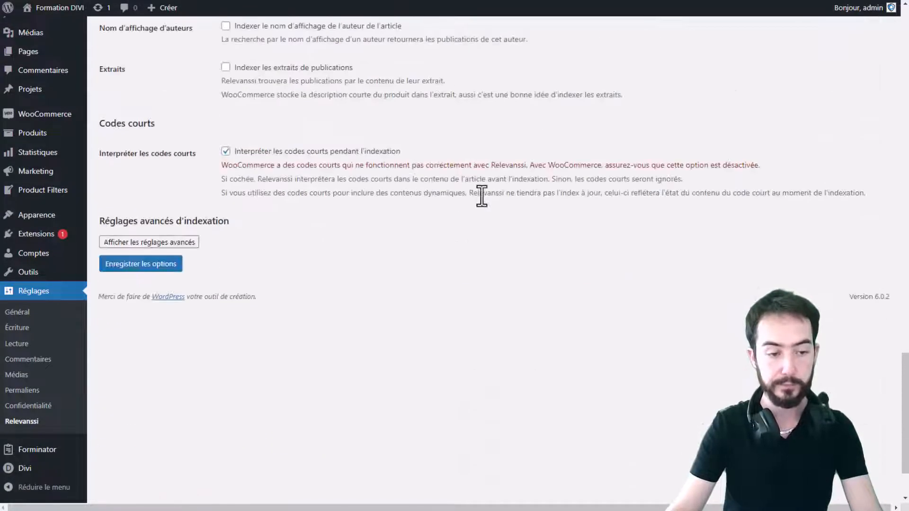
left_click(158, 266)
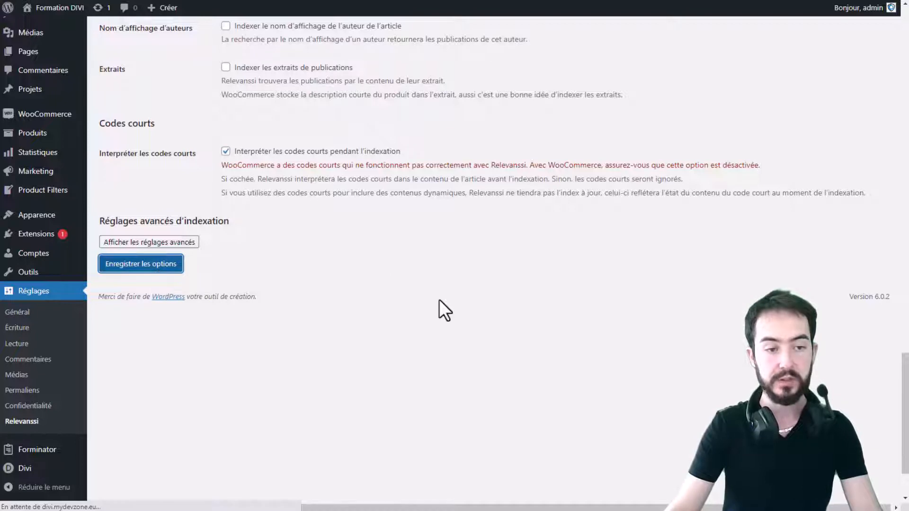
left_click(150, 170)
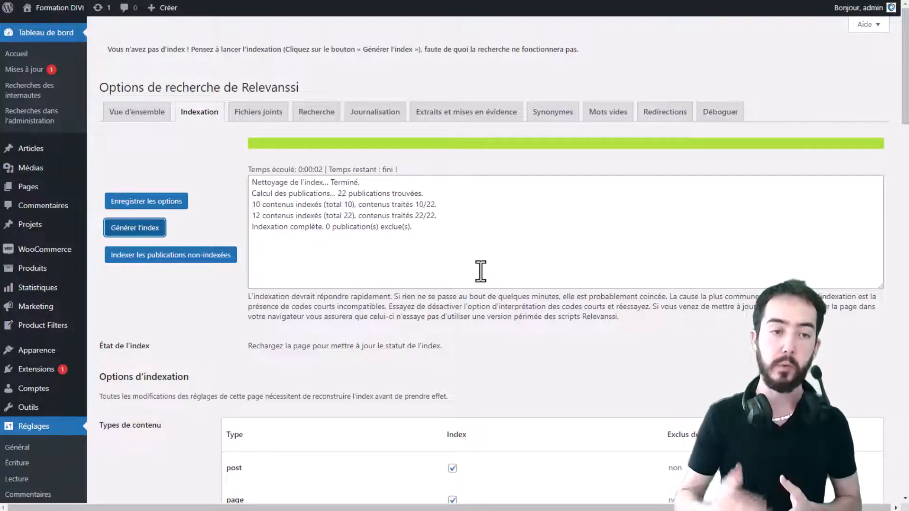
Look over Relevanssi's attachment indexing information and its search settings, including operator, keyword matching, weights and exclusions
left_click(258, 118)
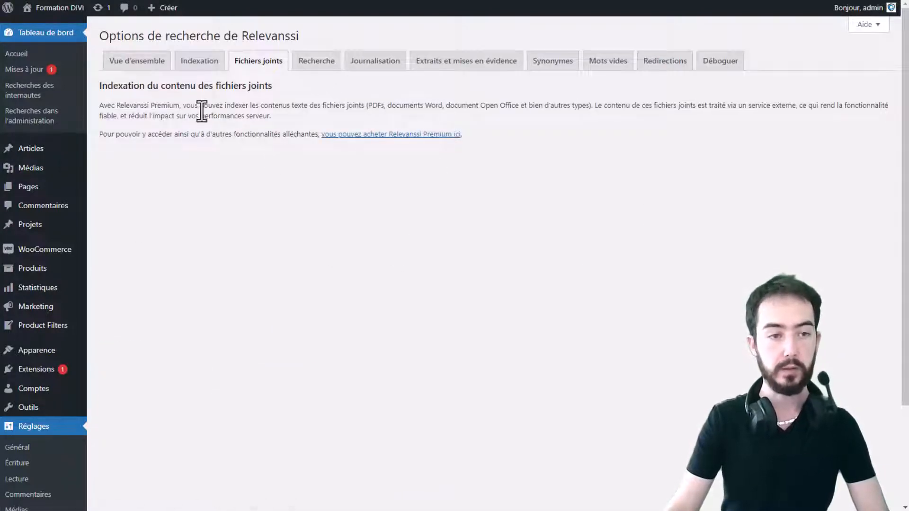
left_click(302, 64)
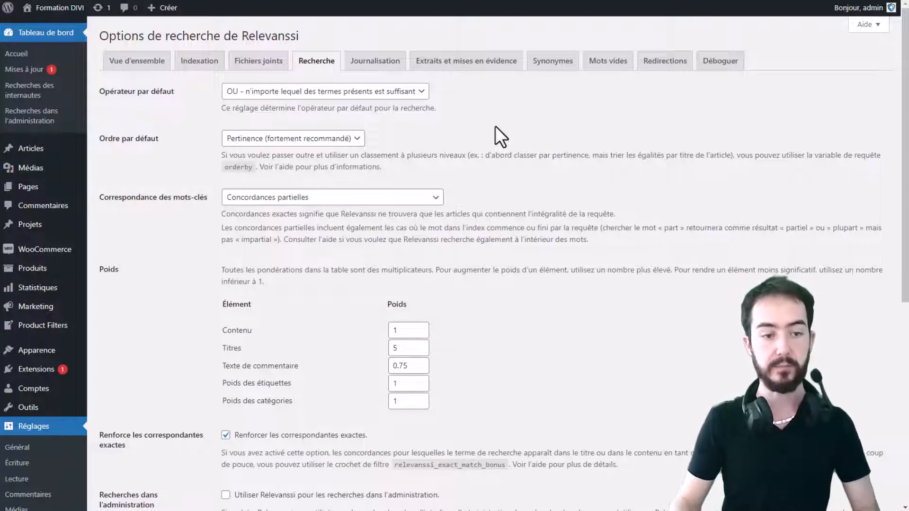
scroll(493, 201, "down", 1)
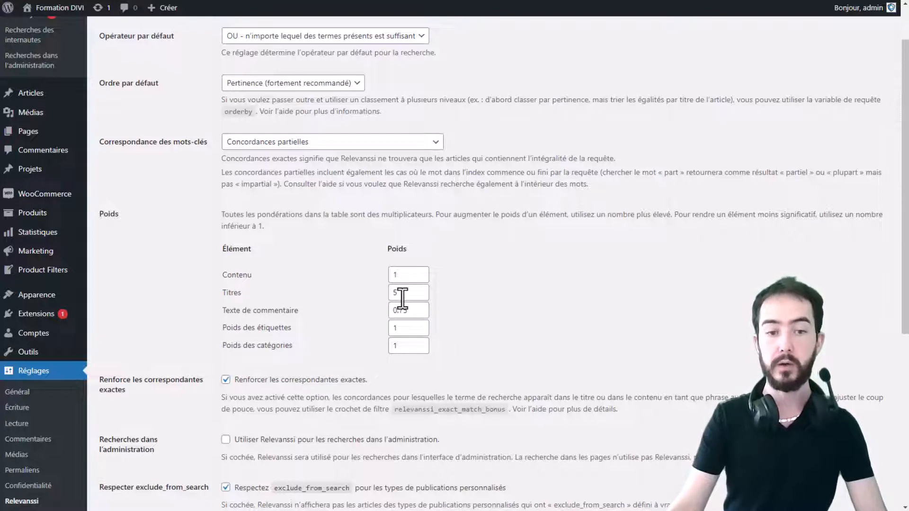
scroll(406, 295, "down", 5)
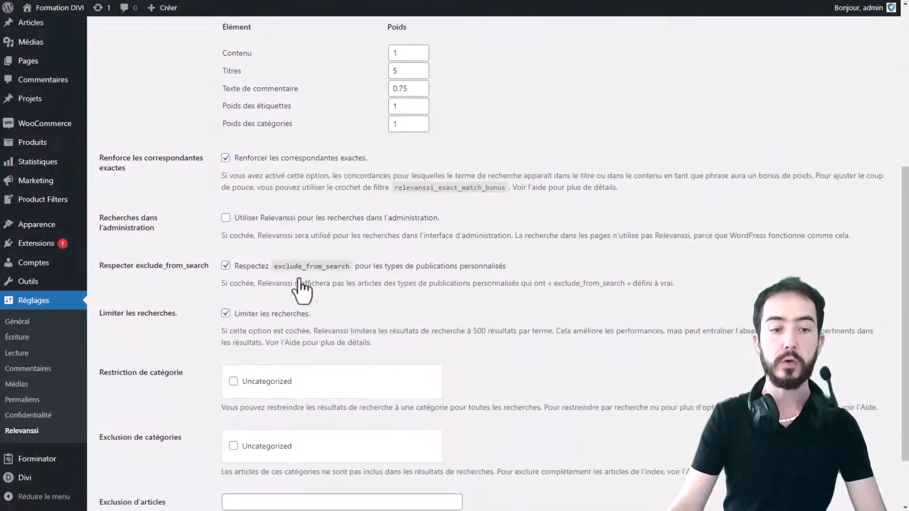
scroll(300, 290, "down", 2)
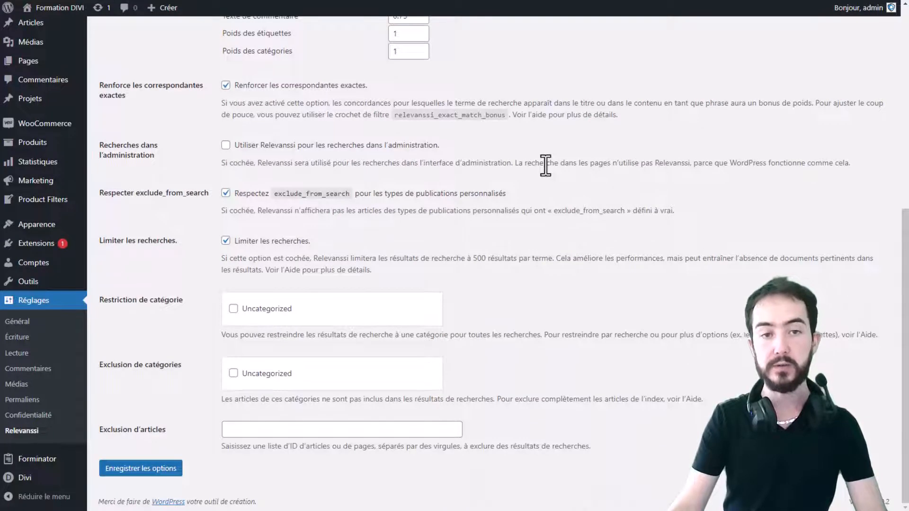
scroll(546, 164, "up", 8)
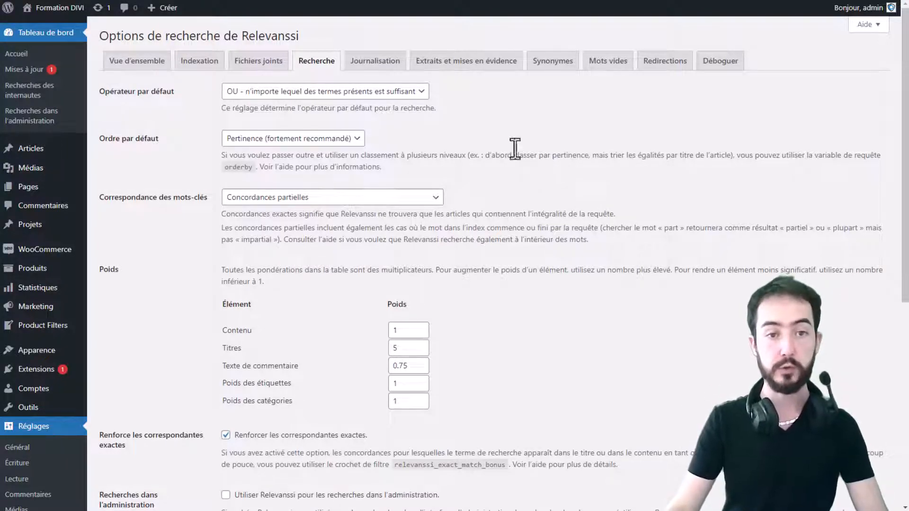
Review Relevanssi's query logging settings and save the options
left_click(390, 61)
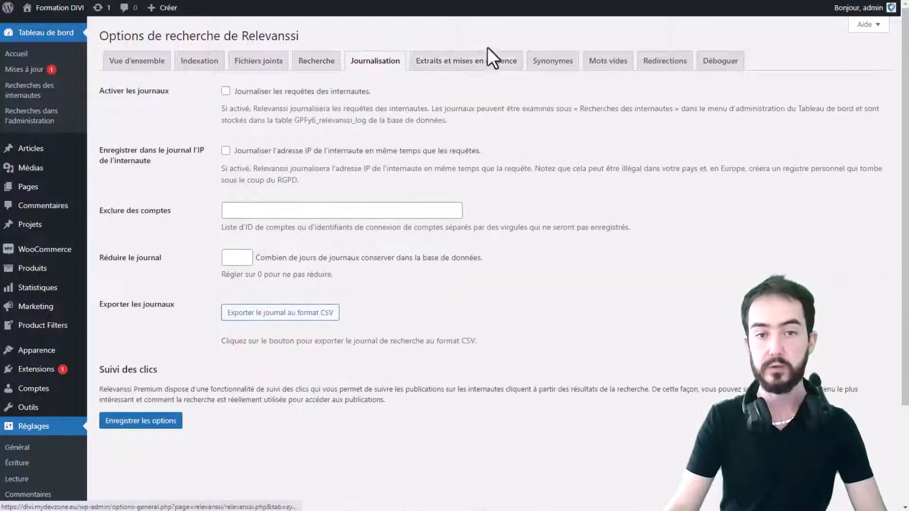
left_click(158, 423)
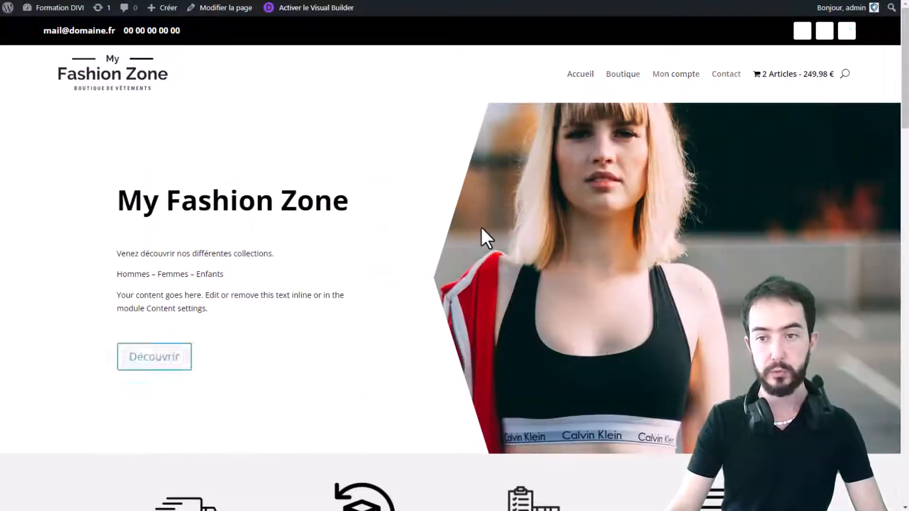
Search the shop for "chaussures" with the header search and look through the results
left_click(845, 75)
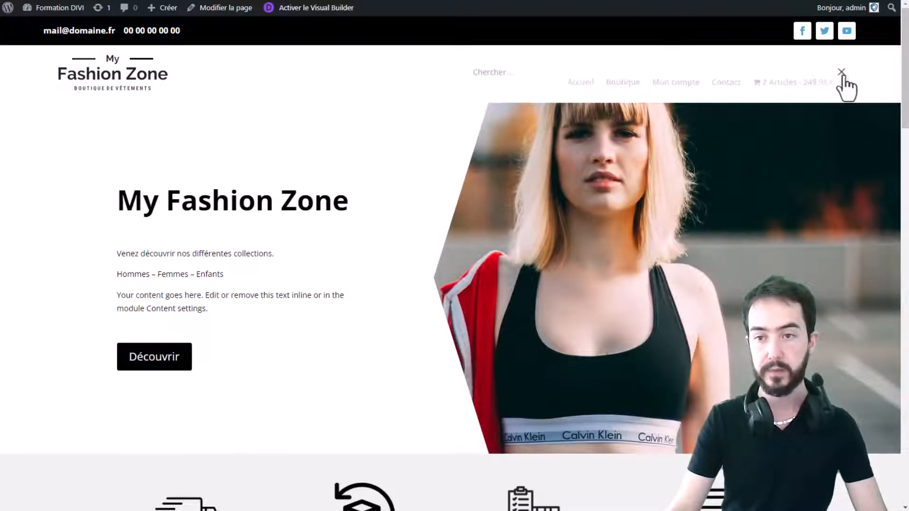
left_click(507, 75)
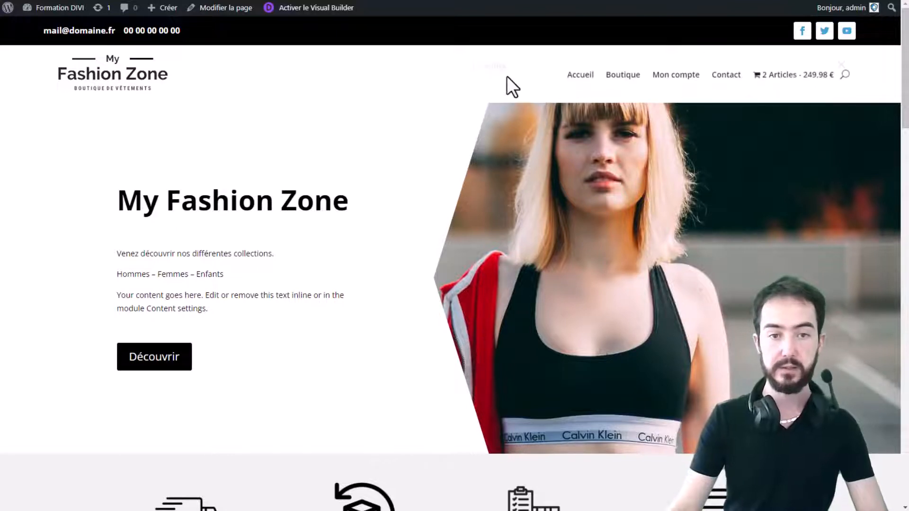
left_click(845, 75)
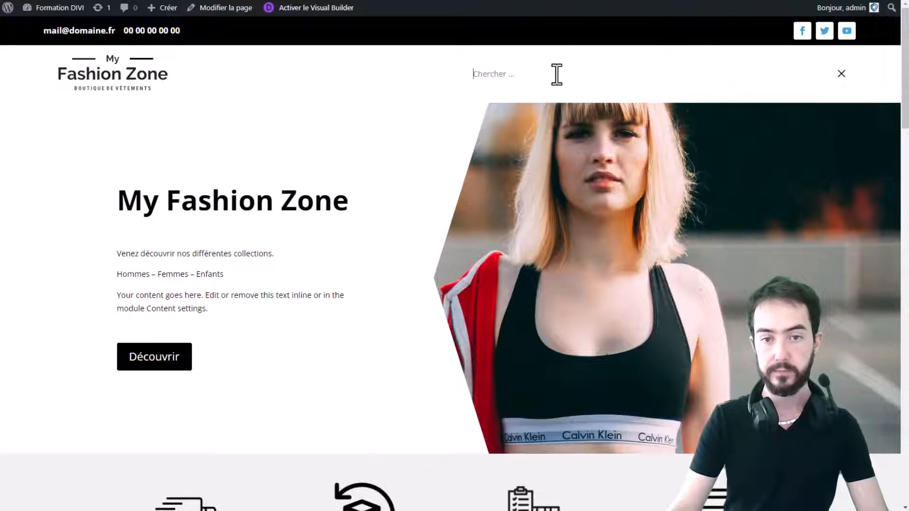
type("chaussures")
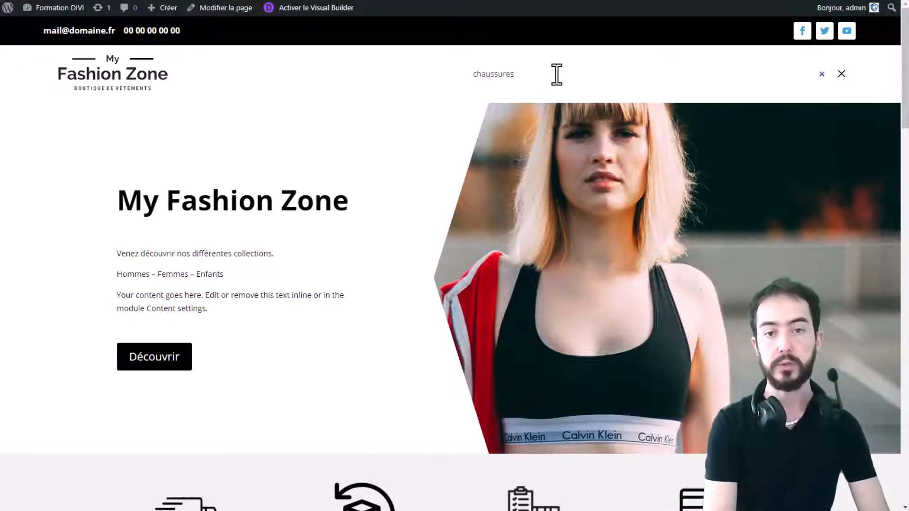
key("Return")
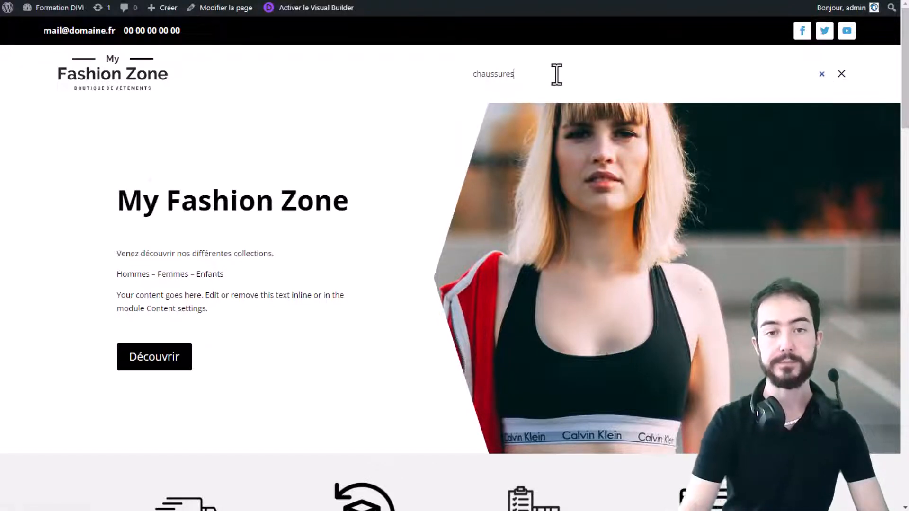
scroll(199, 337, "down", 20)
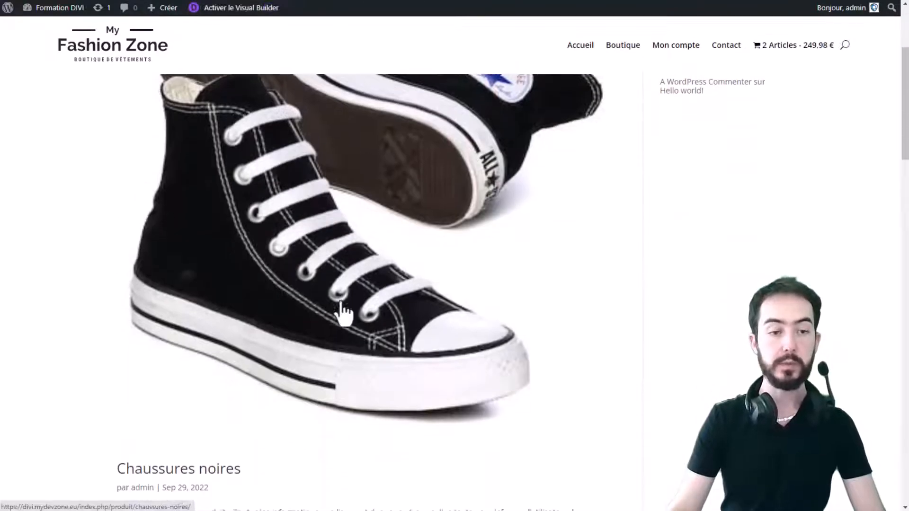
scroll(299, 265, "down", 8)
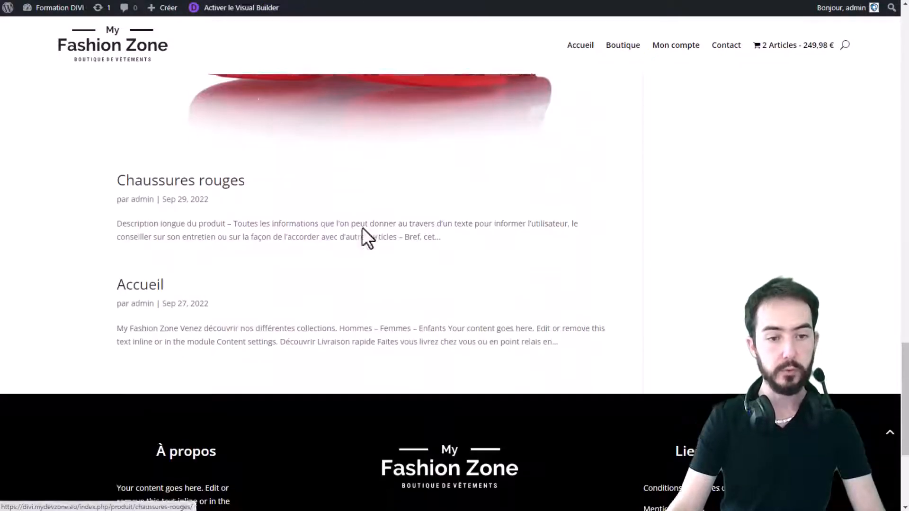
scroll(338, 327, "up", 7)
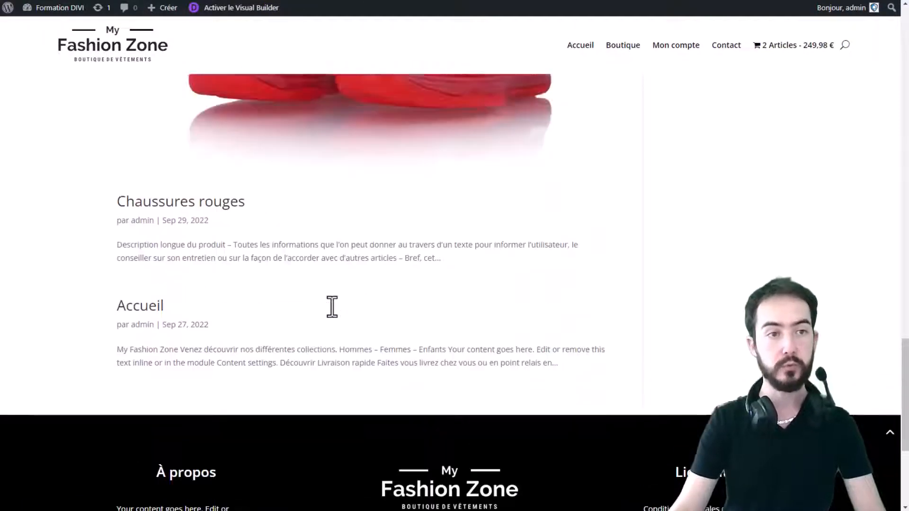
scroll(382, 158, "down", 3)
scroll(395, 206, "down", 1)
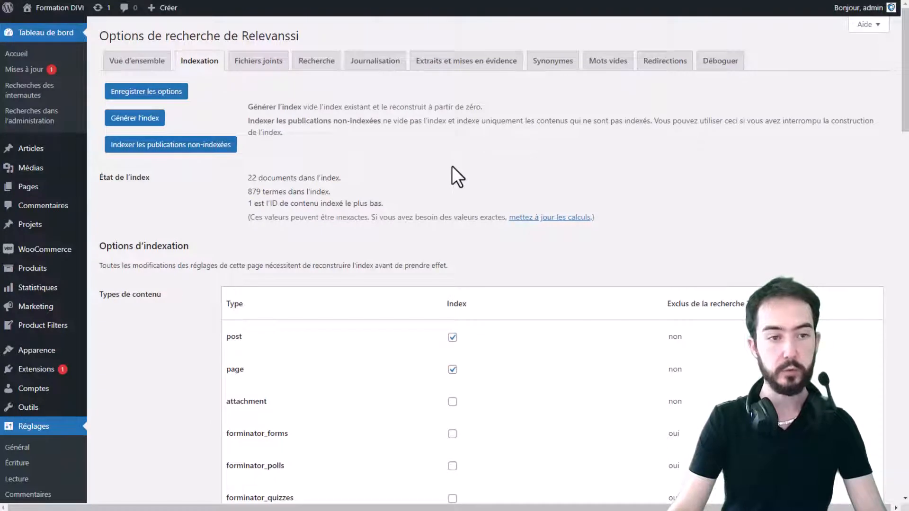
In Relevanssi's indexing options, review the content types and taxonomies and disable shortcode interpretation during indexing
scroll(371, 111, "down", 1)
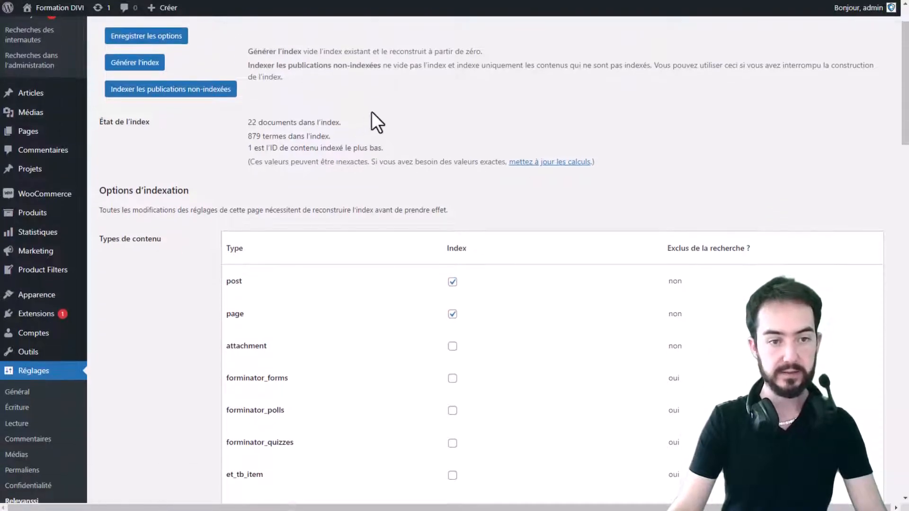
scroll(425, 120, "down", 5)
scroll(426, 120, "up", 2)
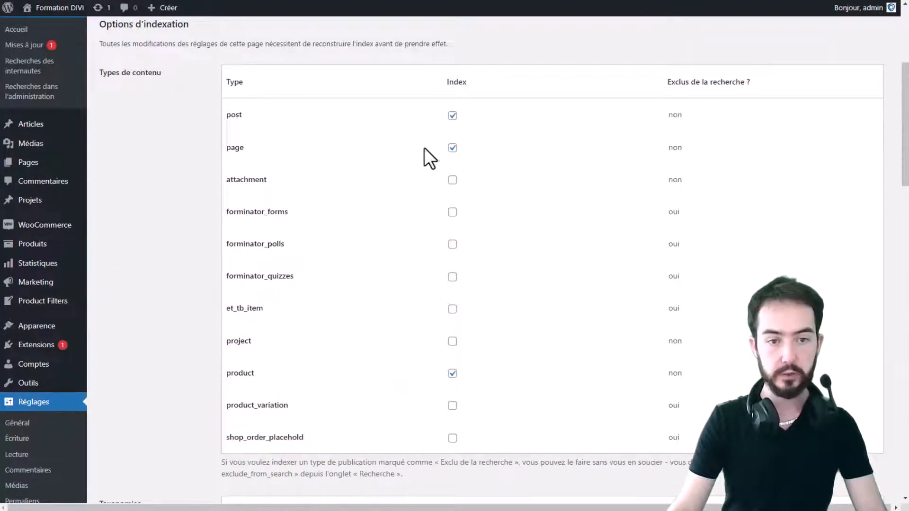
scroll(479, 173, "down", 7)
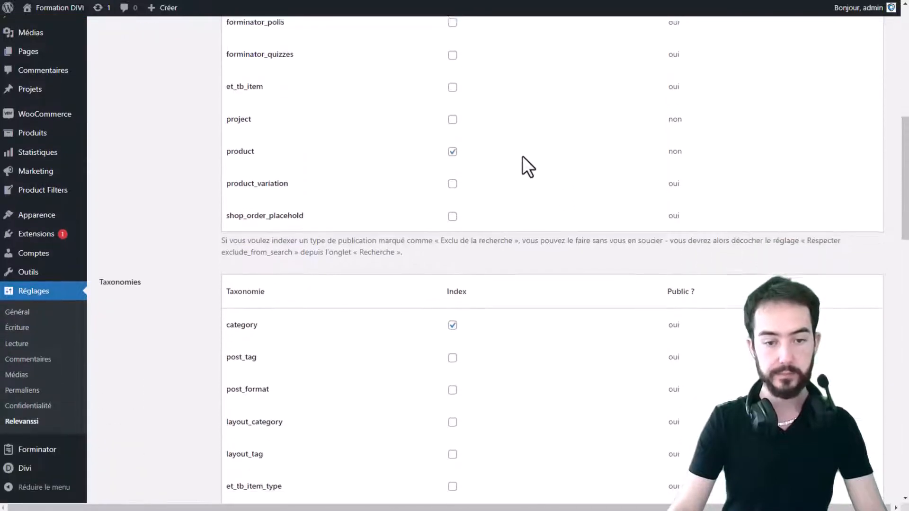
scroll(505, 163, "down", 18)
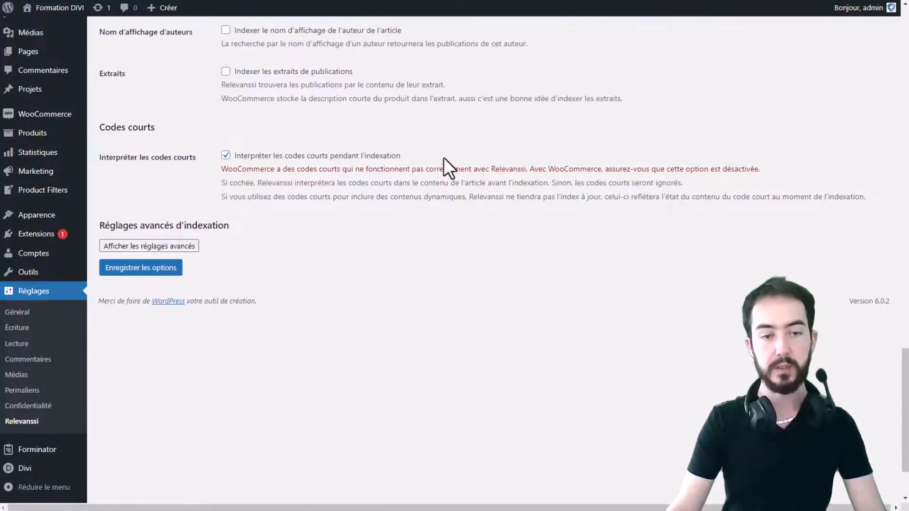
left_click_drag(339, 148, 434, 141)
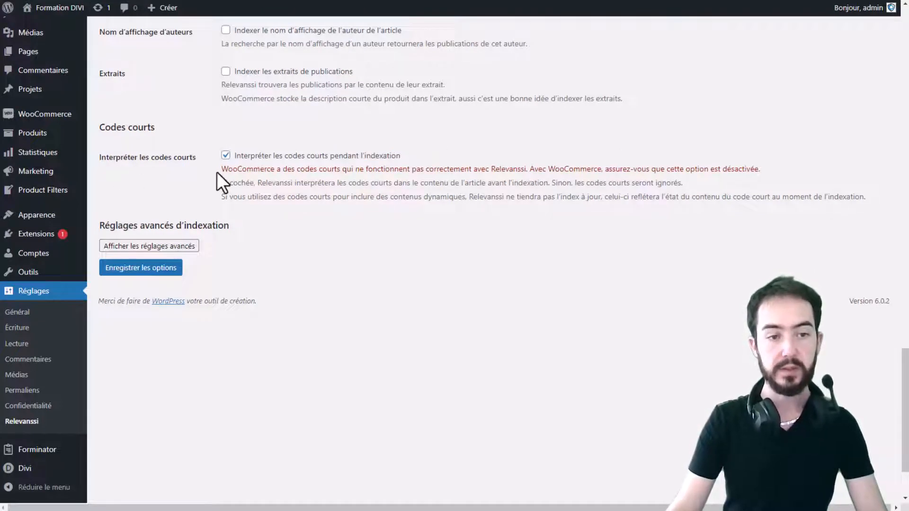
left_click_drag(218, 171, 759, 172)
left_click(226, 155)
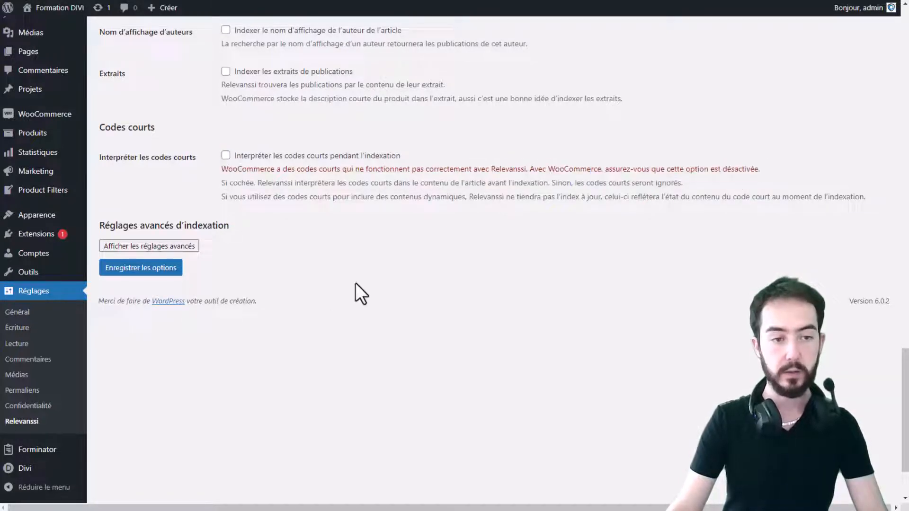
Save the indexing options with the page content type excluded, and regenerate the search index
left_click(131, 270)
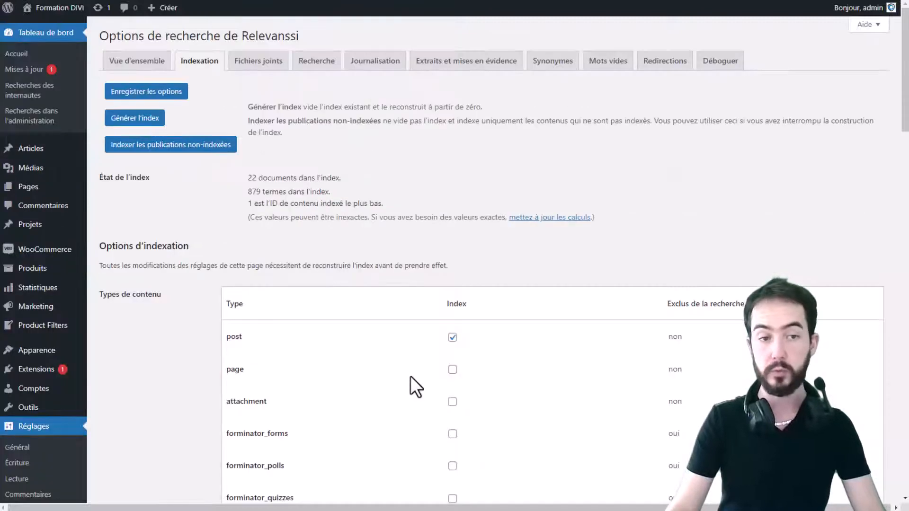
left_click(132, 118)
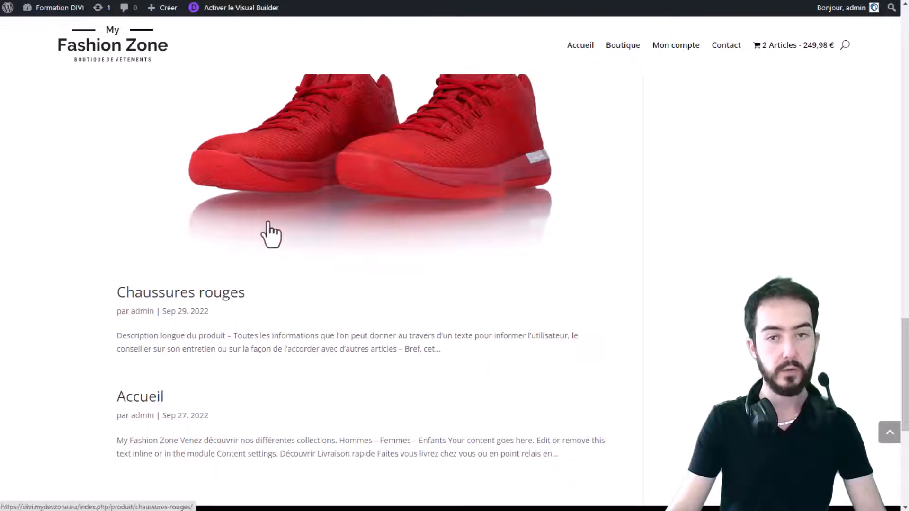
Repeat the header search for "chaussures" on the rebuilt index and check the results
scroll(530, 213, "up", 5)
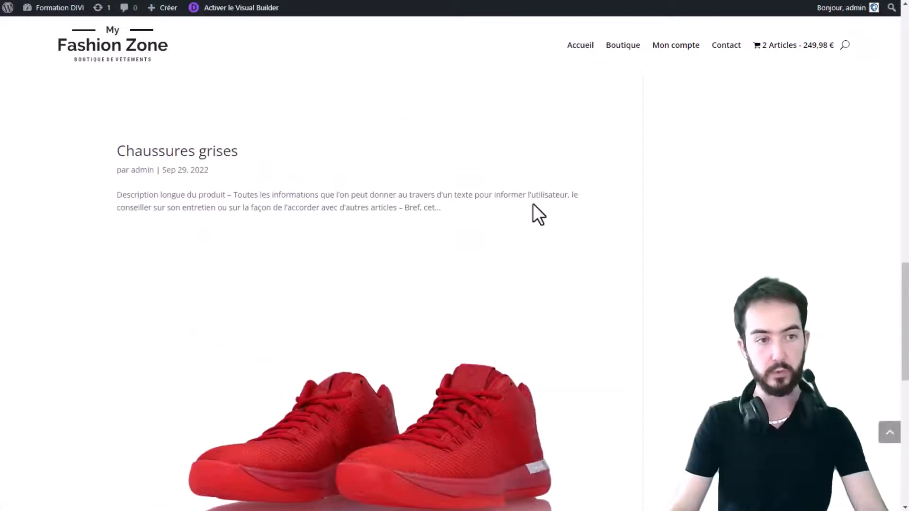
scroll(744, 176, "up", 4)
scroll(744, 176, "up", 10)
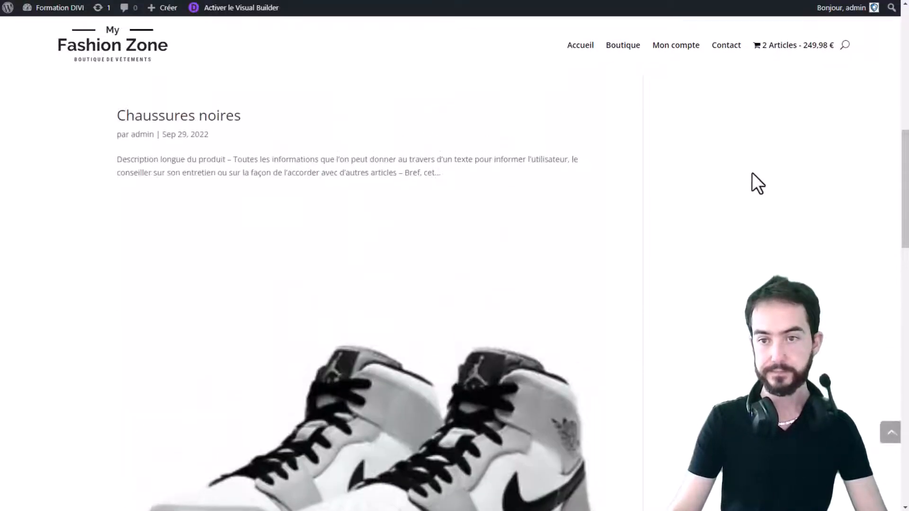
left_click(845, 74)
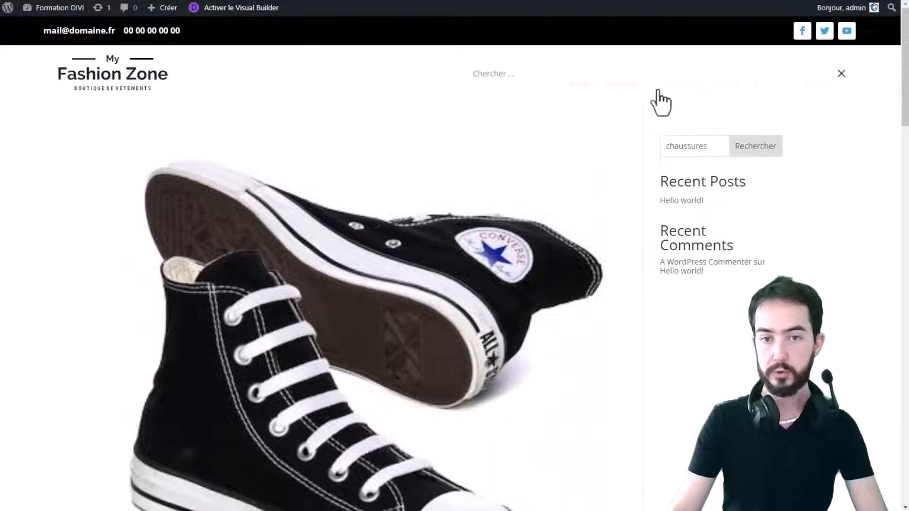
left_click(544, 73)
type("chaussures")
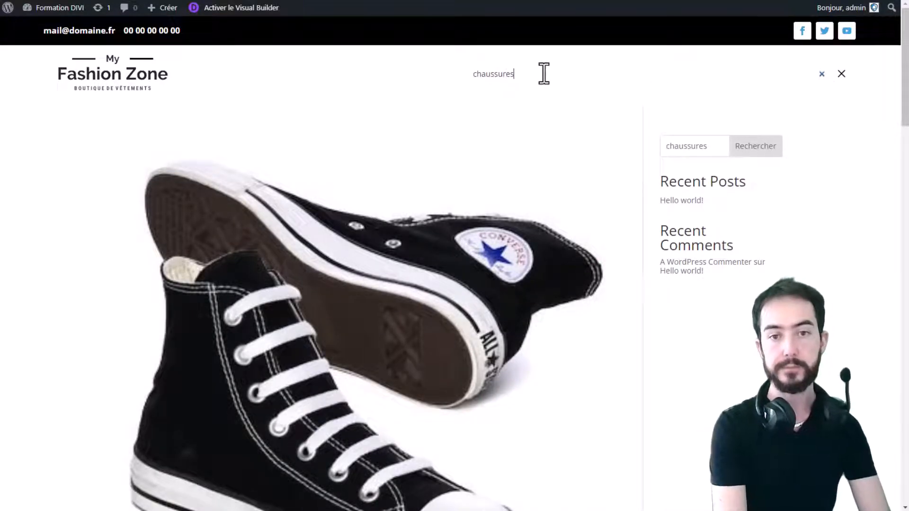
key("Return")
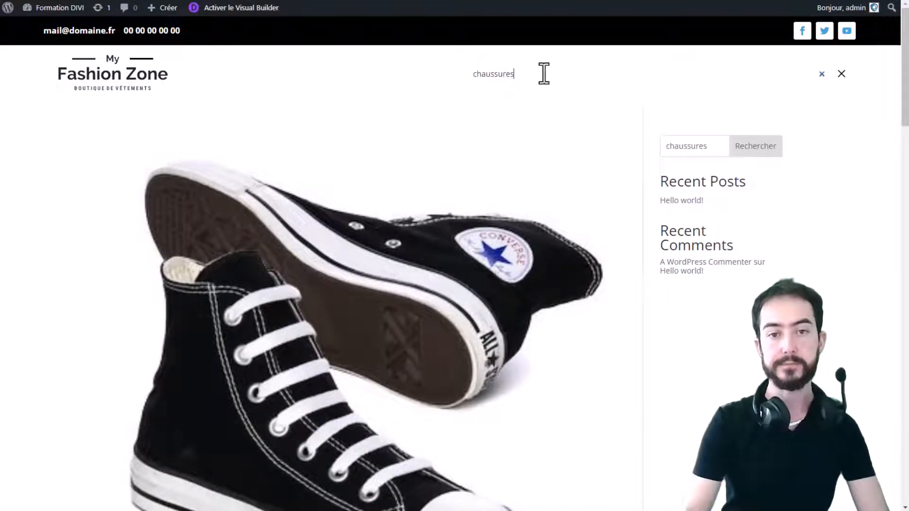
scroll(508, 164, "down", 2)
scroll(507, 164, "down", 20)
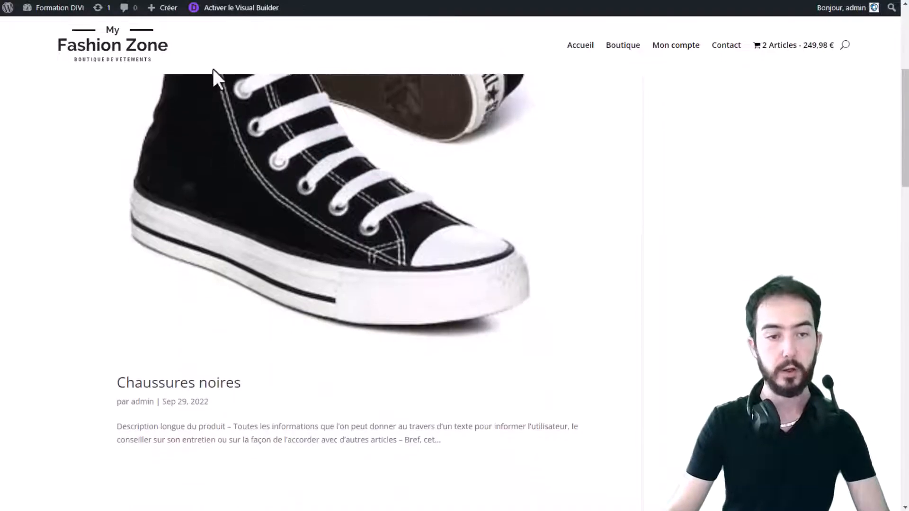
scroll(512, 175, "down", 10)
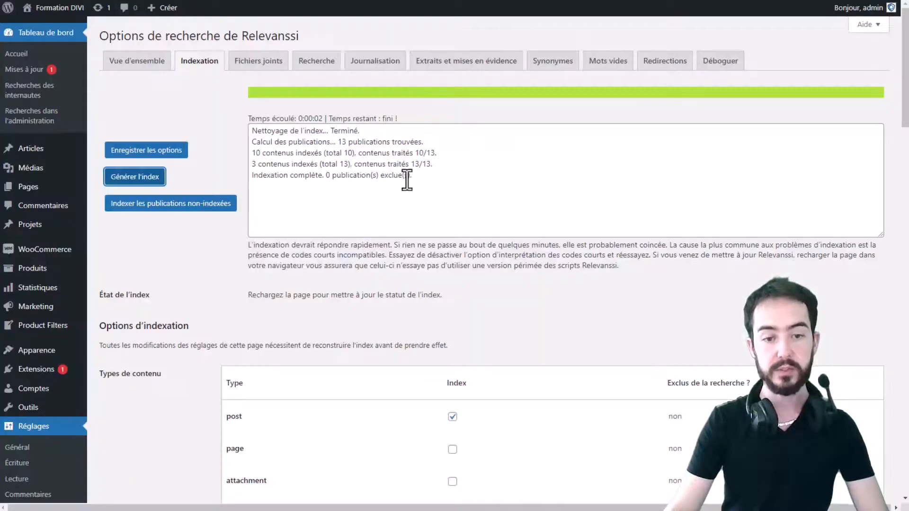
Review which content types and taxonomies are included in Relevanssi's indexing options
scroll(450, 308, "down", 6)
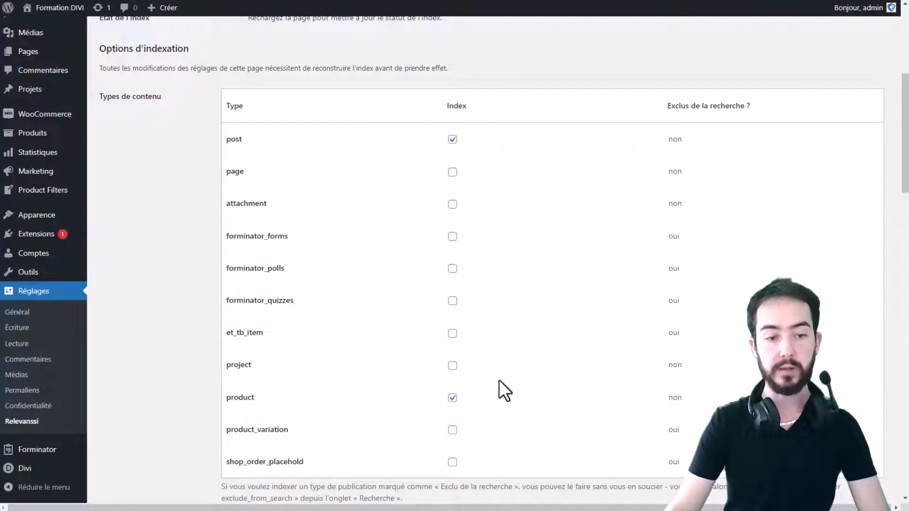
scroll(666, 269, "down", 1)
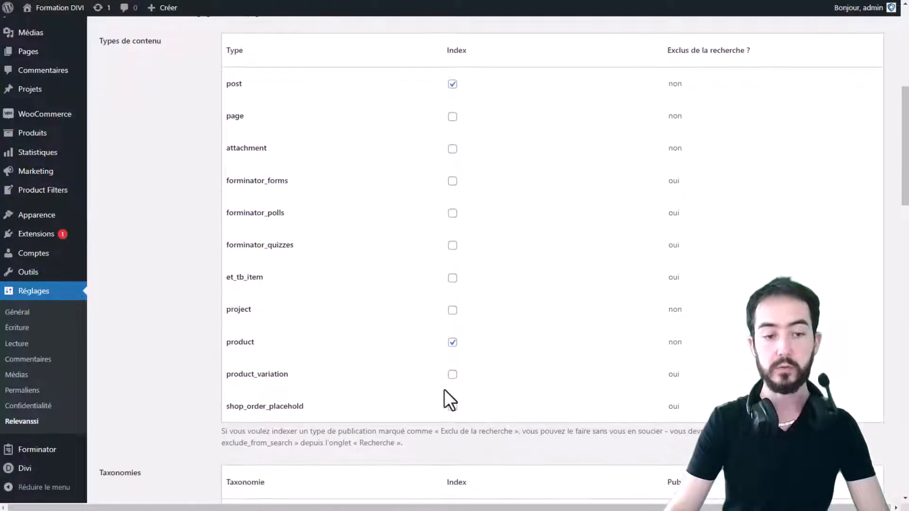
scroll(572, 348, "down", 7)
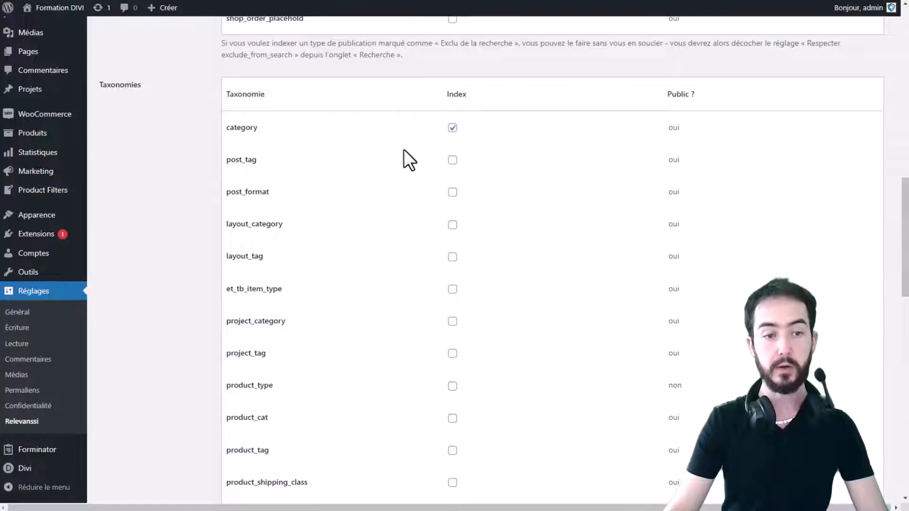
scroll(403, 149, "down", 5)
scroll(493, 113, "up", 4)
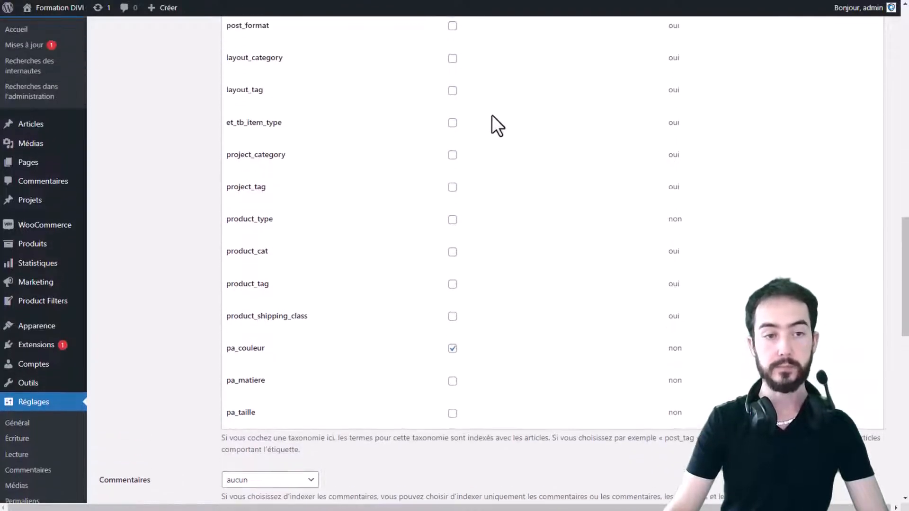
scroll(438, 375, "down", 3)
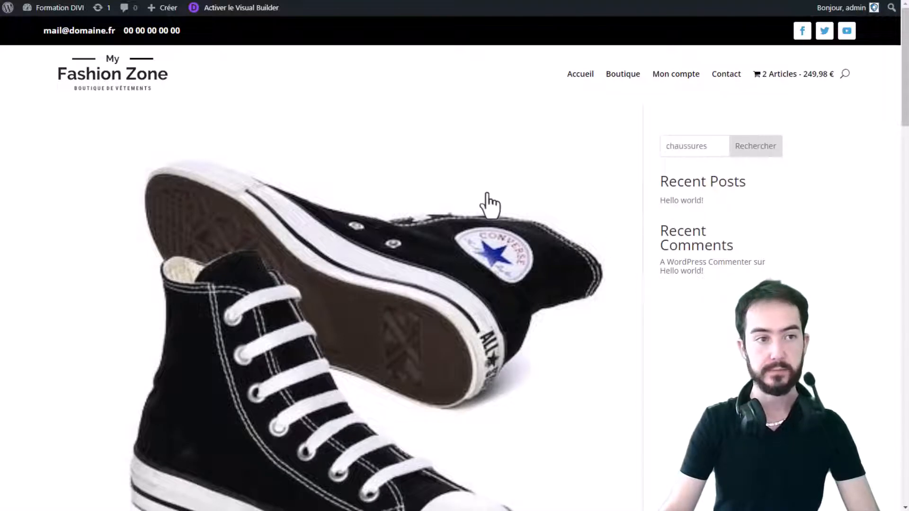
Examine the full "chaussures" results page on the shop, from the first product down to the footer
scroll(487, 204, "down", 10)
scroll(283, 136, "down", 15)
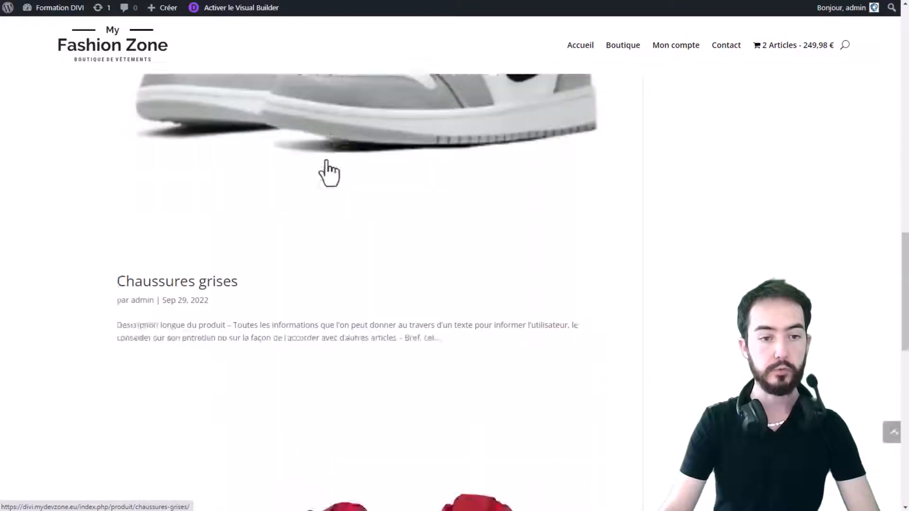
scroll(199, 235, "up", 15)
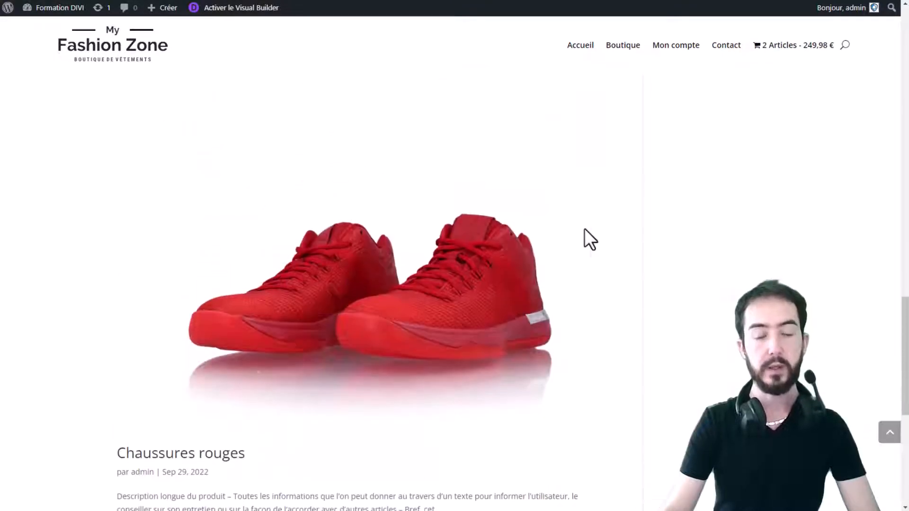
scroll(310, 249, "up", 10)
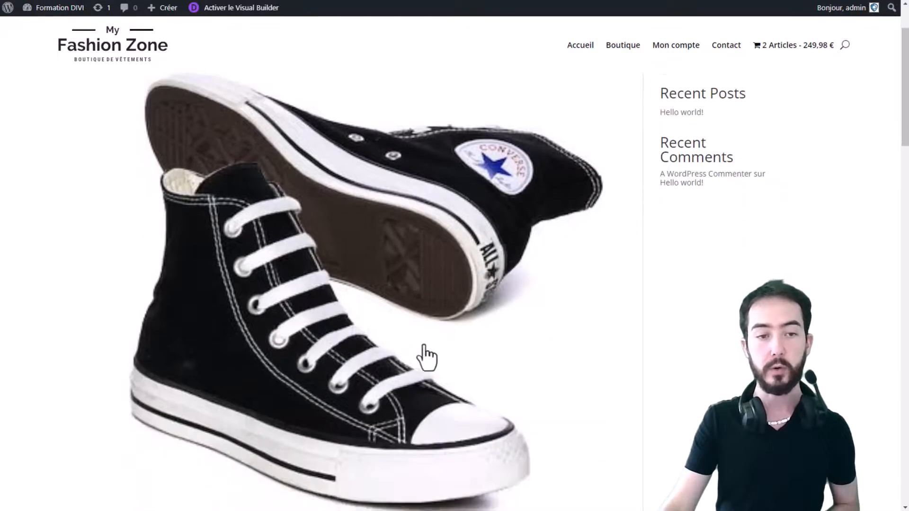
scroll(426, 360, "down", 4)
scroll(592, 294, "down", 15)
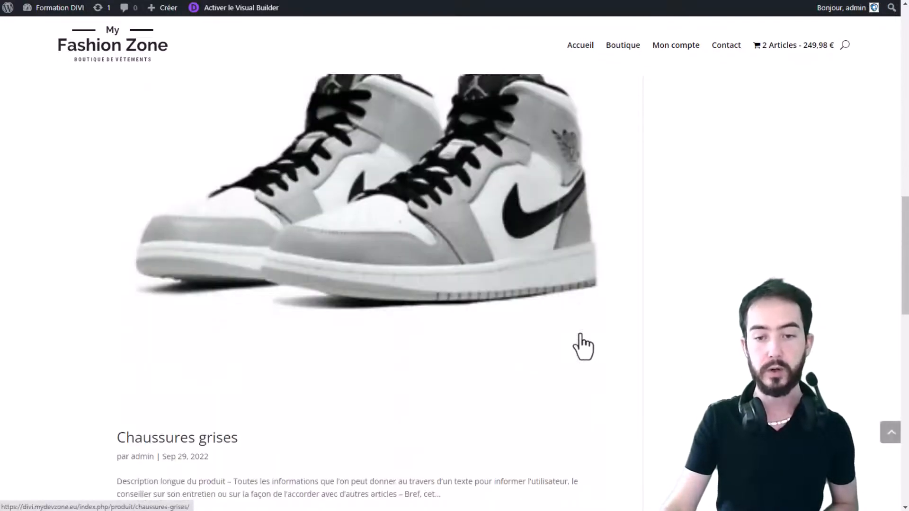
scroll(583, 333, "down", 12)
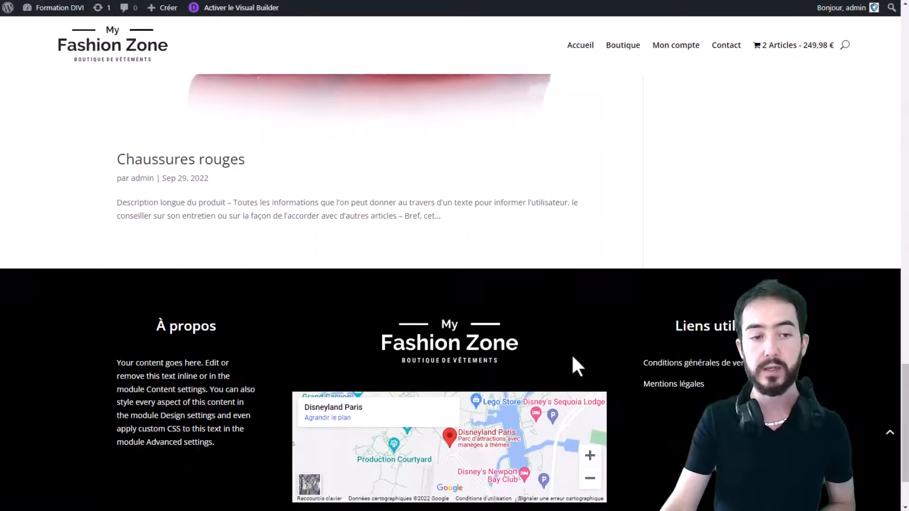
scroll(573, 354, "up", 2)
scroll(574, 356, "up", 20)
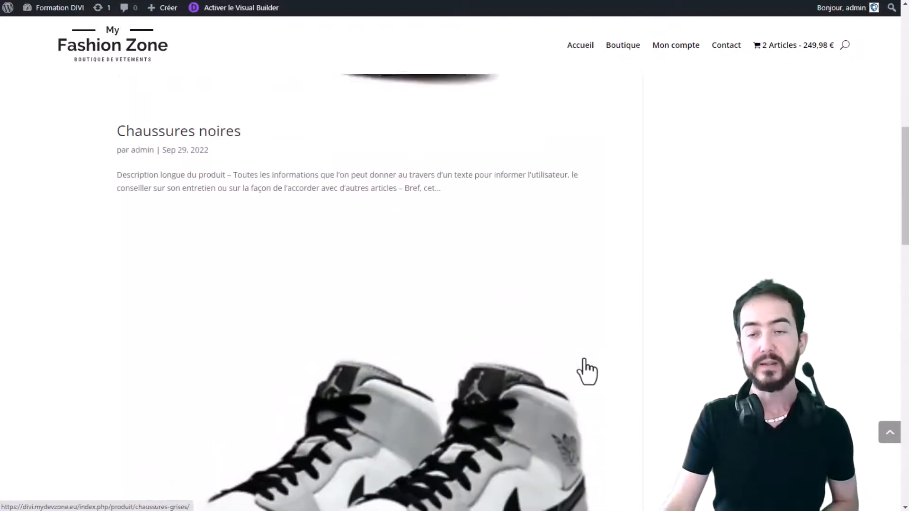
scroll(643, 342, "up", 3)
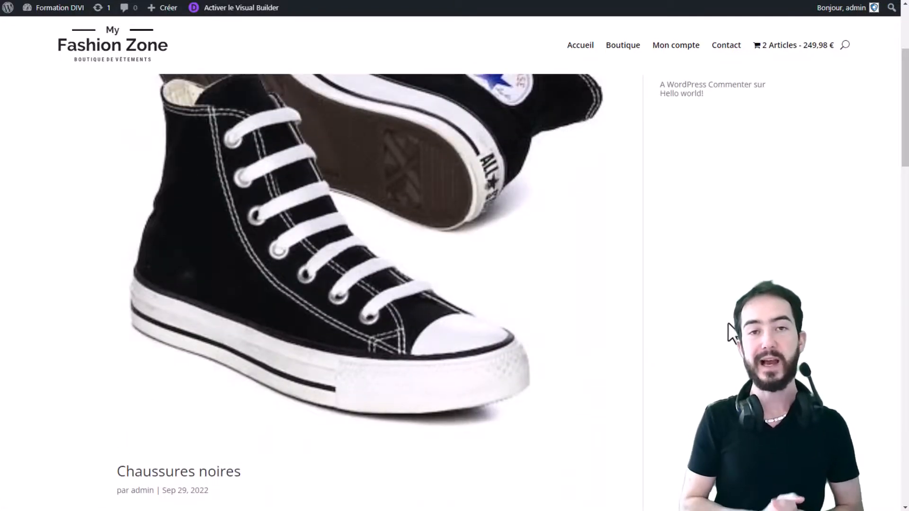